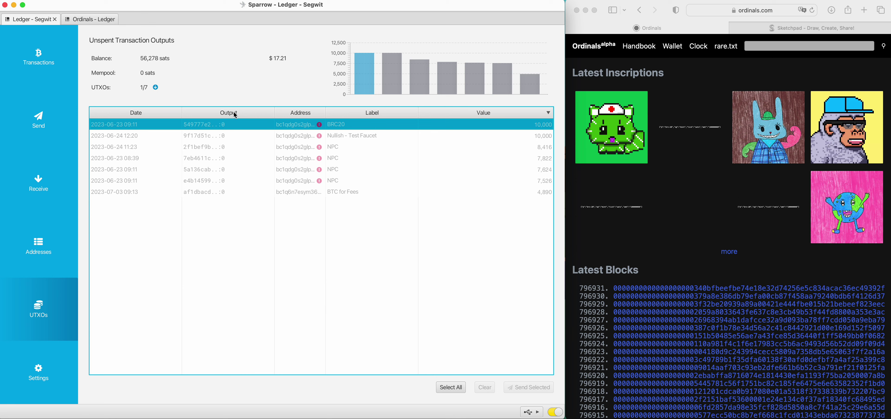
Copy the 8,416-sat NPC UTXO's transaction output and search it on ordinals.com
{"action": "right_click", "coordinate": [214, 147]}
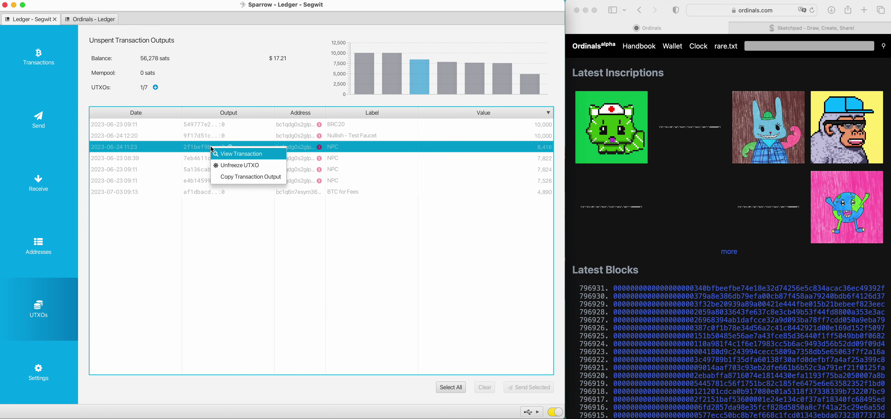
{"action": "left_click", "coordinate": [245, 177]}
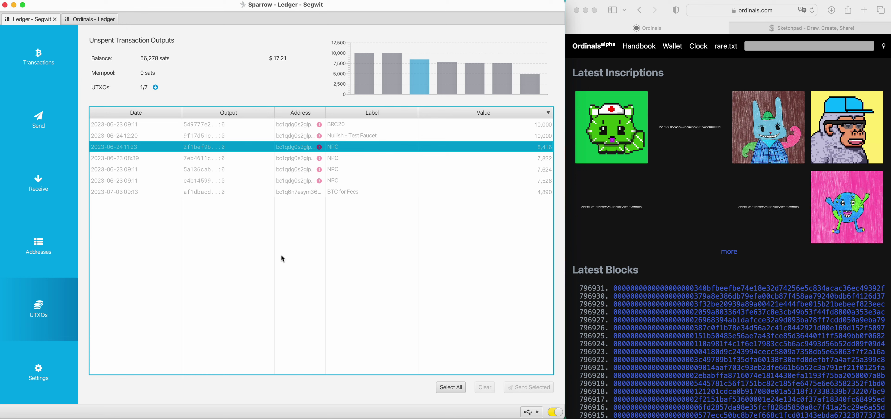
{"action": "right_click", "coordinate": [205, 149]}
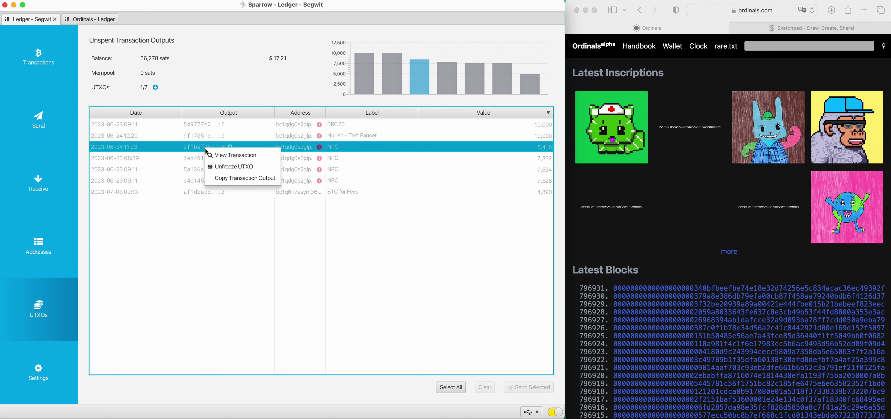
{"action": "left_click", "coordinate": [223, 178]}
{"action": "left_click", "coordinate": [762, 50]}
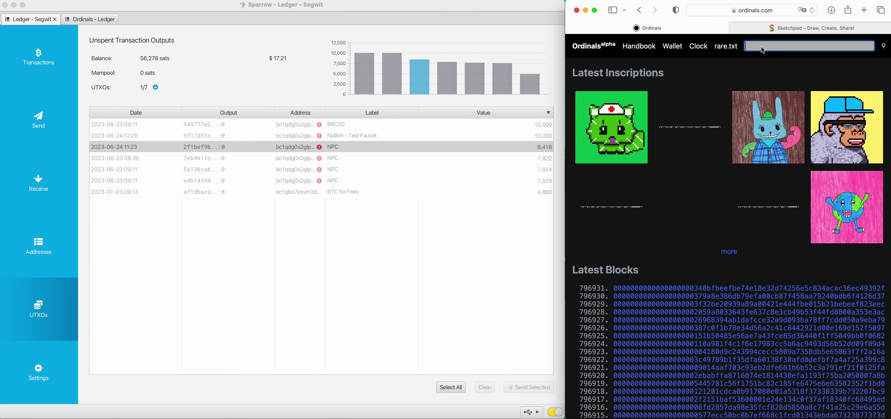
{"action": "key", "text": "cmd+v"}
{"action": "key", "text": "Return"}
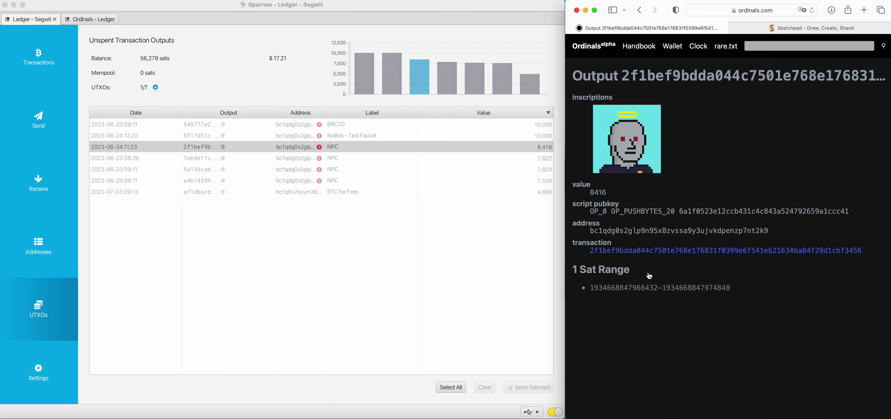
{"action": "left_click", "coordinate": [623, 145]}
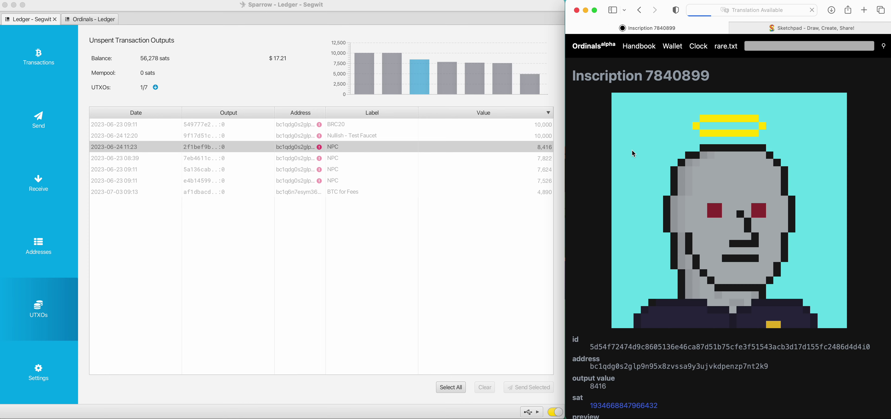
{"action": "scroll", "coordinate": [650, 155], "scroll_direction": "down", "scroll_amount": 5}
{"action": "scroll", "coordinate": [651, 157], "scroll_direction": "down", "scroll_amount": 1}
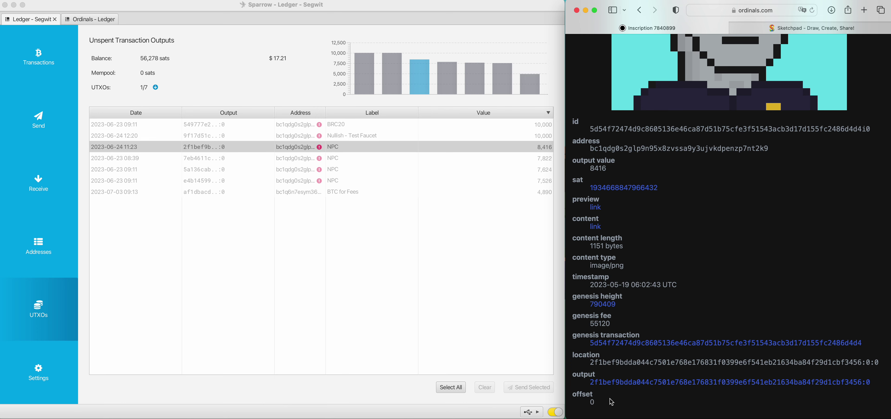
{"action": "scroll", "coordinate": [611, 401], "scroll_direction": "up", "scroll_amount": 10}
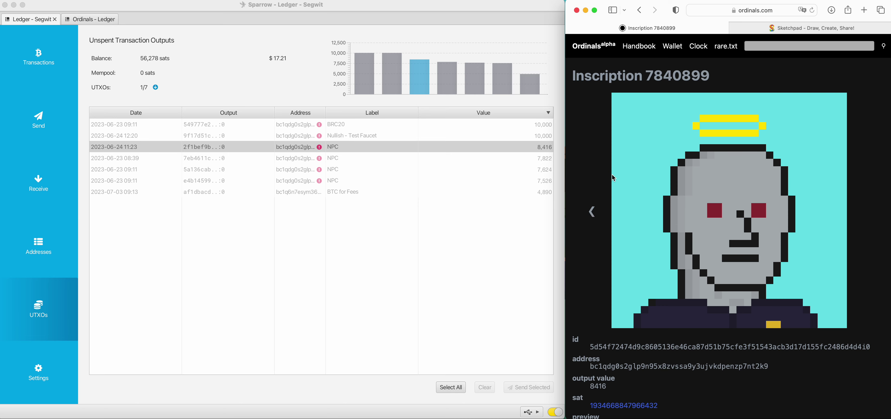
{"action": "scroll", "coordinate": [660, 310], "scroll_direction": "down", "scroll_amount": 10}
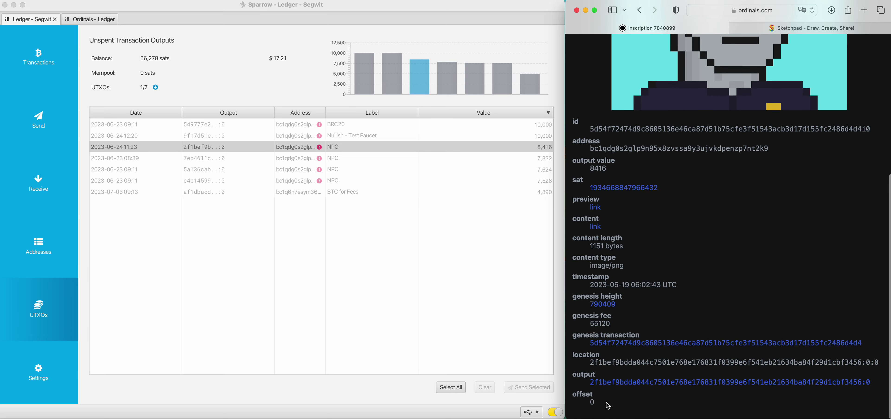
{"action": "scroll", "coordinate": [726, 299], "scroll_direction": "up", "scroll_amount": 10}
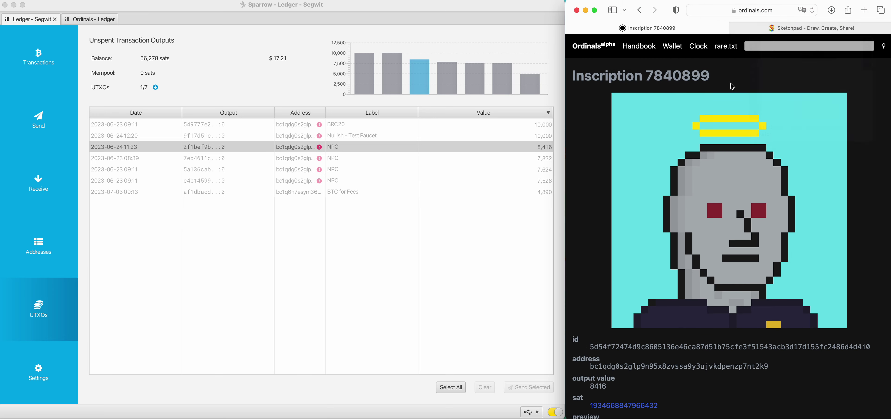
In the Sketchpad UTXO diagram, stretch the upper rectangle down to fill the UTXO column
{"action": "left_click", "coordinate": [772, 28]}
{"action": "left_click", "coordinate": [728, 186]}
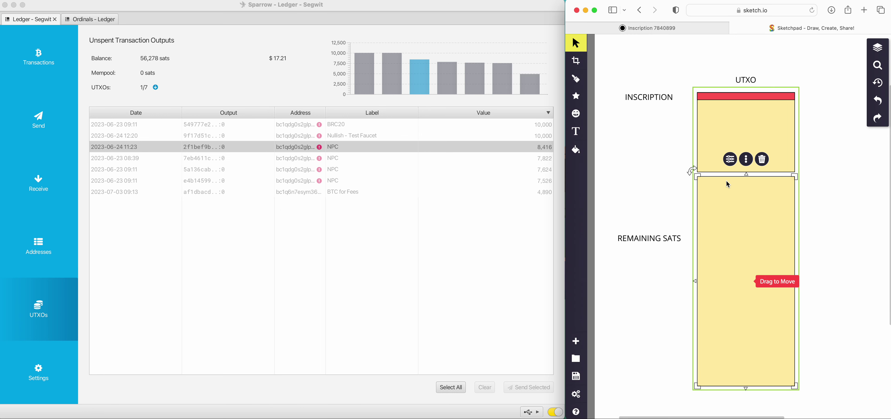
{"action": "left_click", "coordinate": [734, 161]}
{"action": "left_click_drag", "start_coordinate": [746, 173], "coordinate": [738, 390]}
{"action": "left_click", "coordinate": [602, 328]}
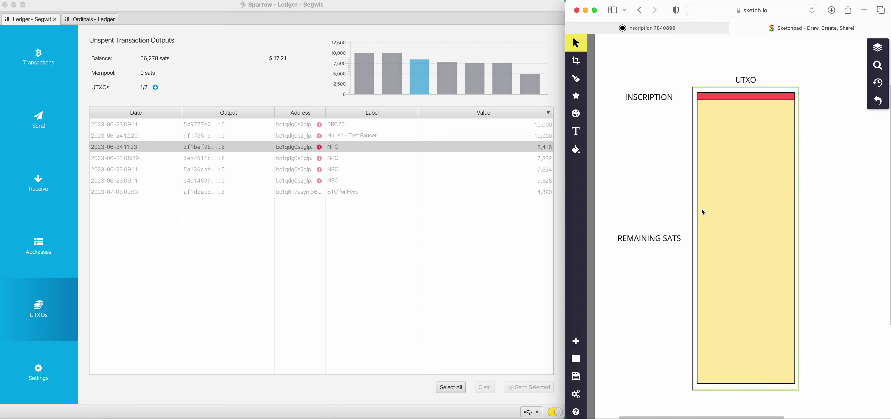
Recheck the Inscription 7840899 and NPC output pages, then undo to restore the separate remaining-sats block
{"action": "left_click", "coordinate": [676, 27]}
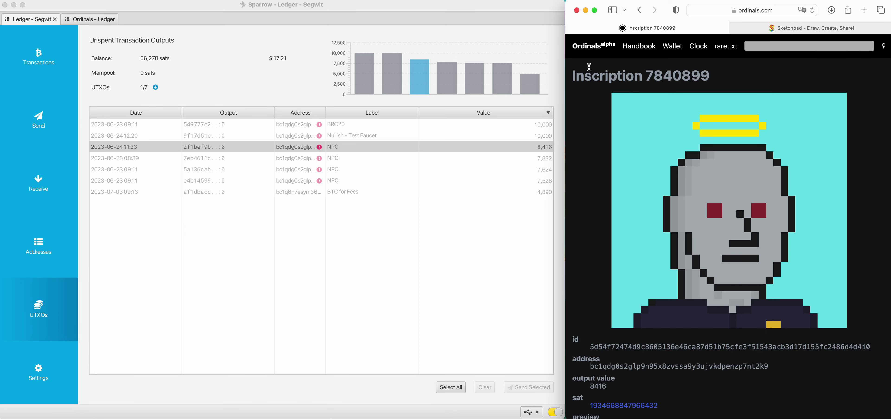
{"action": "left_click", "coordinate": [639, 12]}
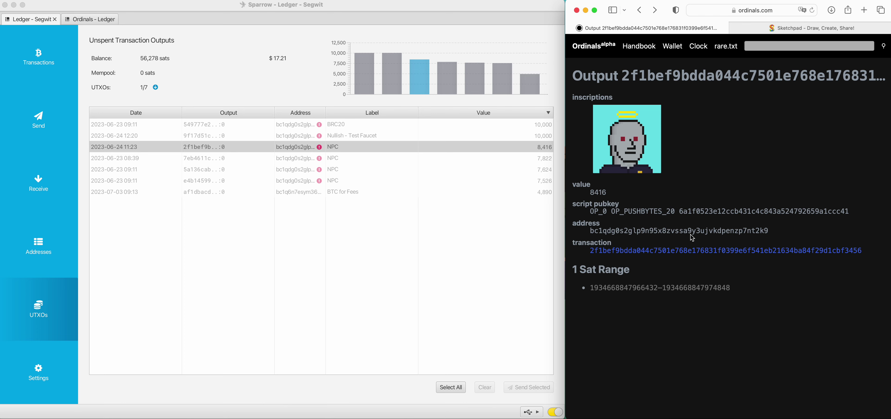
{"action": "left_click", "coordinate": [813, 28]}
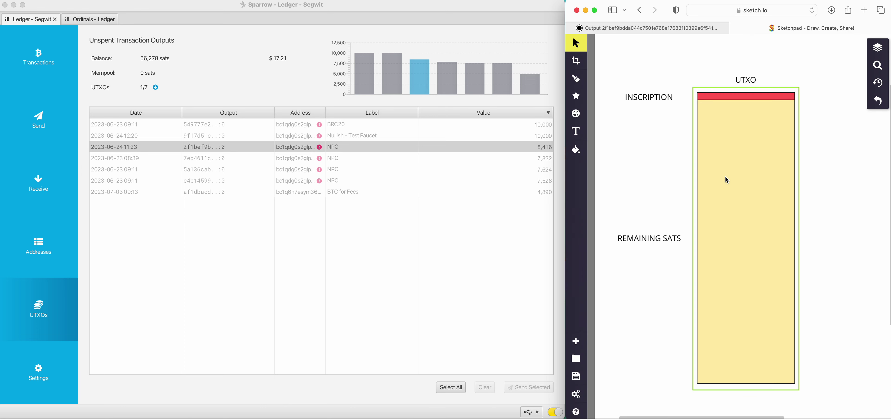
{"action": "key", "text": "super+z"}
{"action": "key", "text": "super+z"}
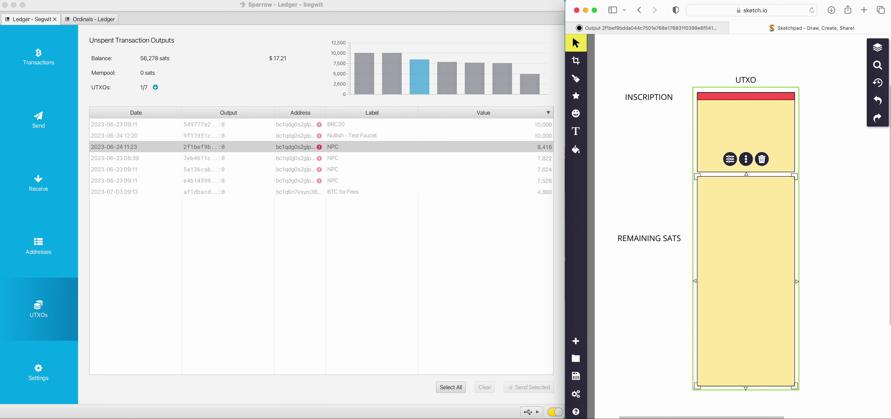
Copy the 10,000-sat Nullish faucet UTXO's output and search it on ordinals.com
{"action": "right_click", "coordinate": [213, 139]}
{"action": "left_click", "coordinate": [238, 165]}
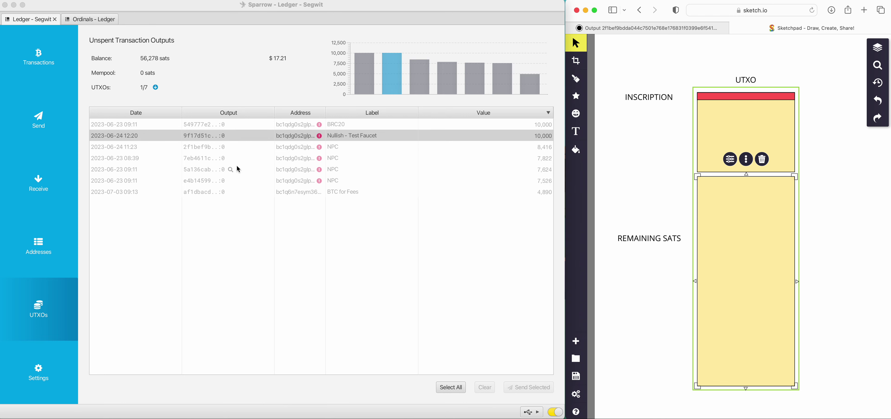
{"action": "left_click", "coordinate": [649, 28]}
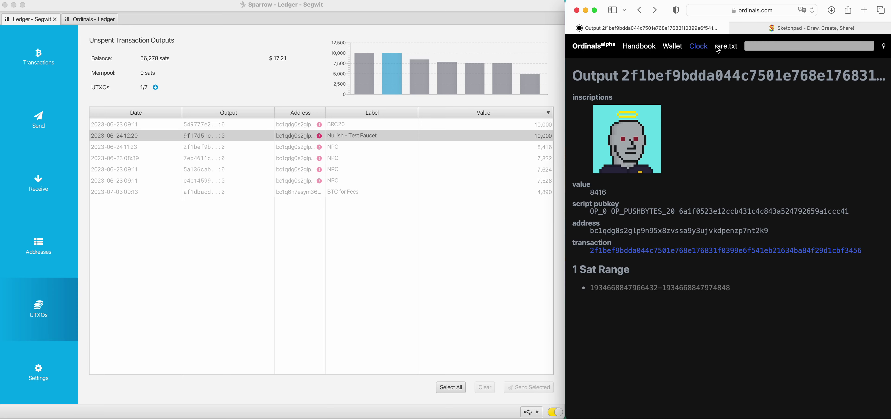
{"action": "left_click", "coordinate": [765, 46]}
{"action": "key", "text": "super+v"}
{"action": "key", "text": "Return"}
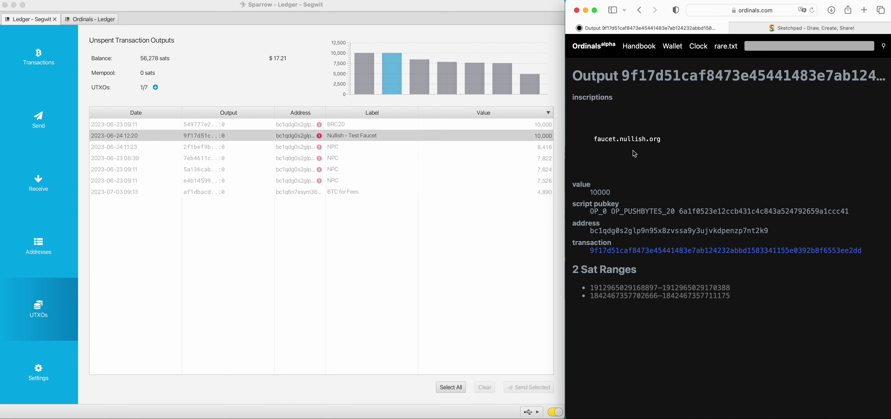
Inspect the faucet output's 1491- and 8509-sat ranges and its faucet.nullish.org inscription
{"action": "left_click", "coordinate": [802, 26]}
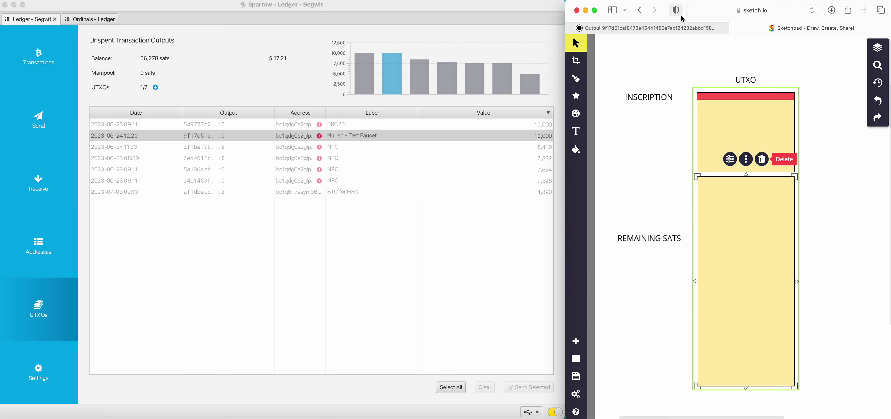
{"action": "left_click", "coordinate": [668, 29]}
{"action": "left_click", "coordinate": [625, 287]}
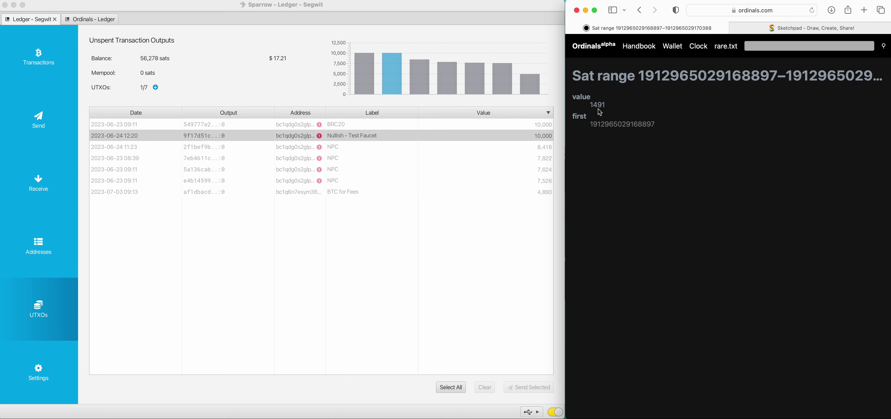
{"action": "left_click", "coordinate": [639, 10]}
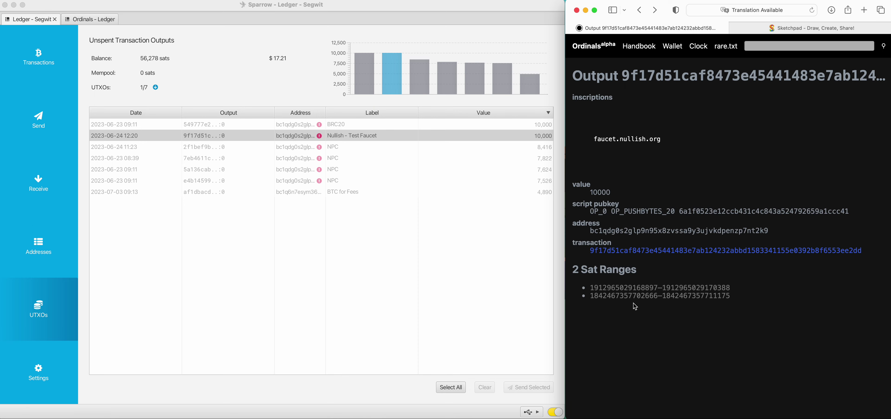
{"action": "left_click", "coordinate": [638, 297]}
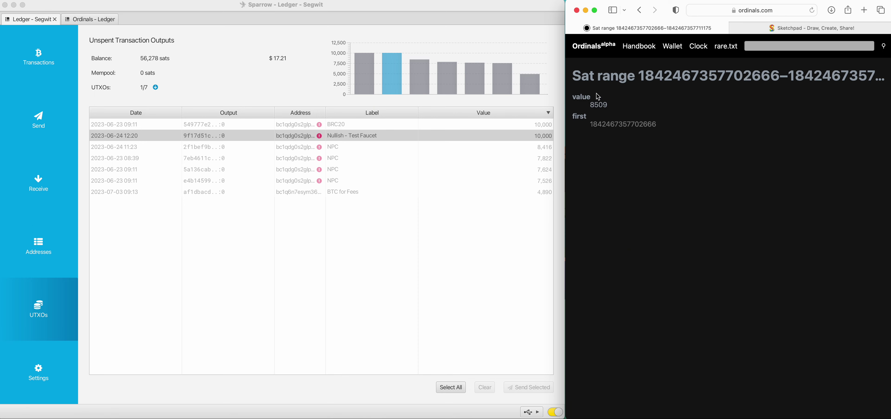
{"action": "left_click", "coordinate": [639, 10]}
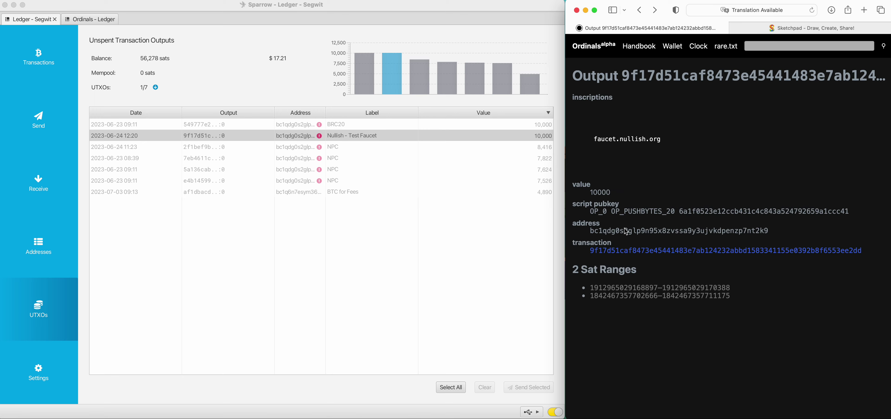
{"action": "left_click", "coordinate": [622, 133]}
{"action": "scroll", "coordinate": [606, 261], "scroll_direction": "down", "scroll_amount": 10}
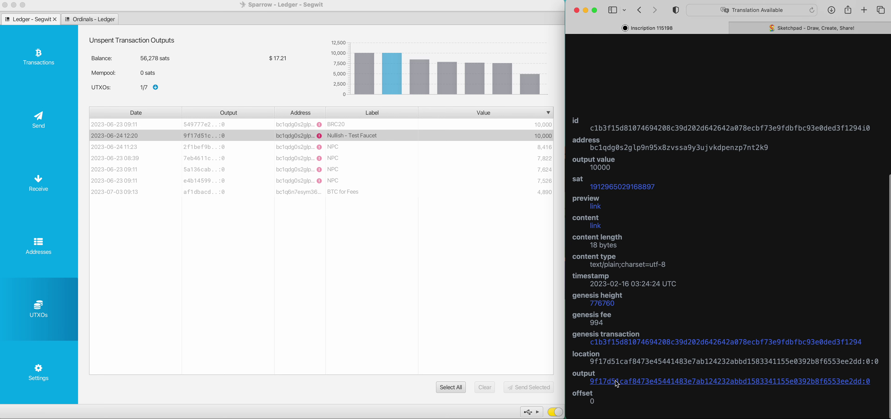
{"action": "left_click", "coordinate": [795, 28]}
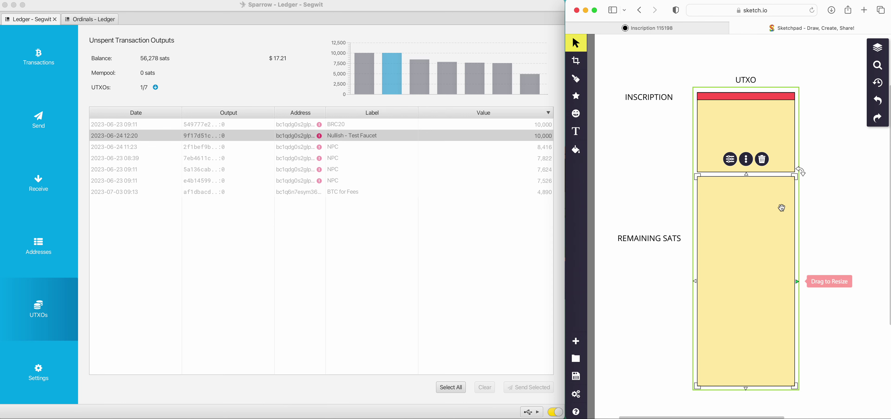
Return to the UTXO list and select the 2f1bef9b NPC row of 8,416 sats
{"action": "left_click", "coordinate": [242, 272]}
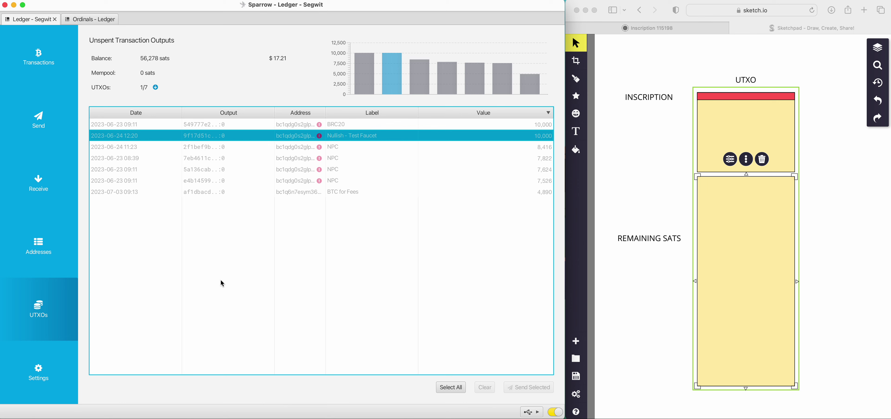
{"action": "left_click", "coordinate": [252, 151]}
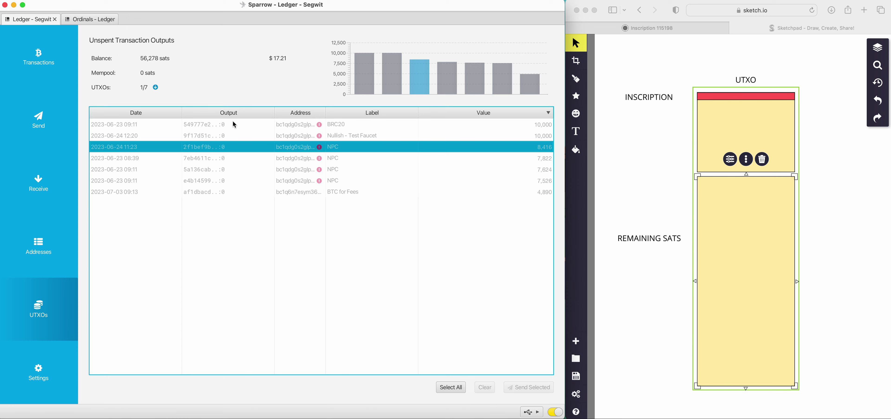
Unfreeze the 8,416-sat NPC UTXO and start a payment with it as the only input
{"action": "right_click", "coordinate": [253, 150]}
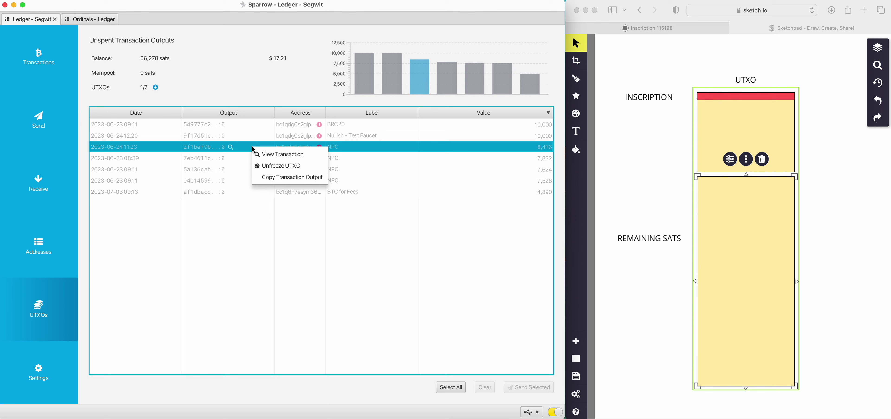
{"action": "left_click", "coordinate": [287, 168]}
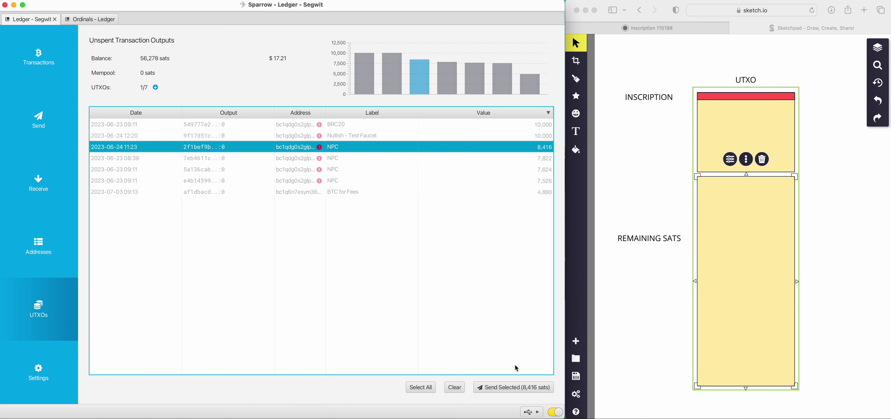
{"action": "left_click", "coordinate": [508, 388]}
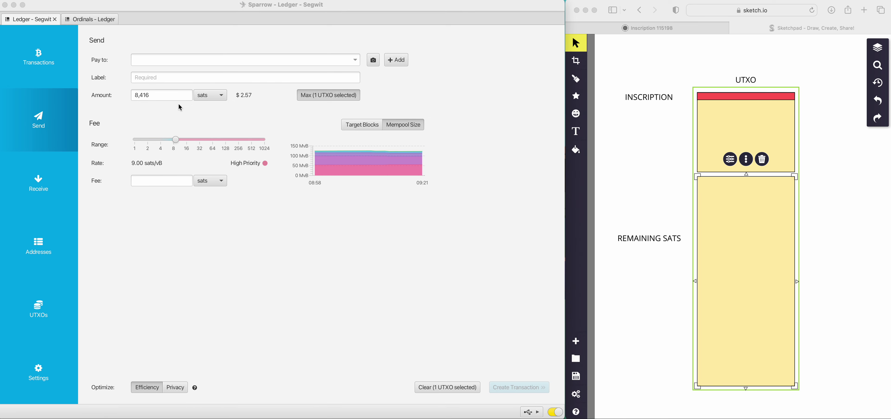
Paste the Ordinals - Ledger address into Pay to and label the payment NPC
{"action": "left_click", "coordinate": [152, 59]}
{"action": "key", "text": "super+v"}
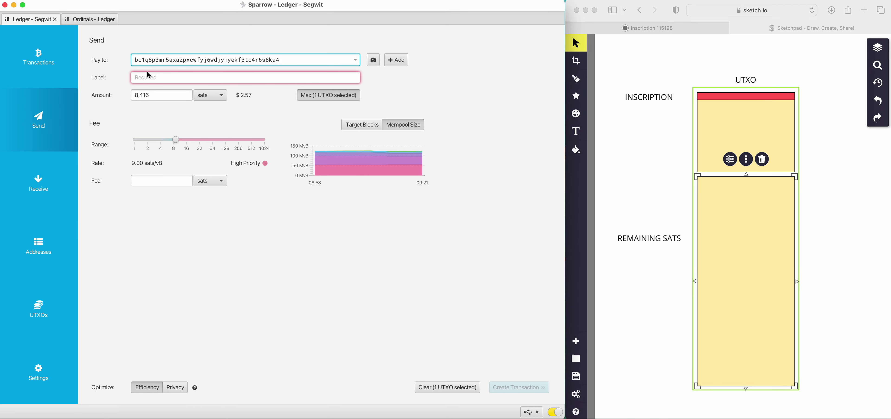
{"action": "left_click", "coordinate": [147, 77]}
{"action": "type", "text": "NPC"}
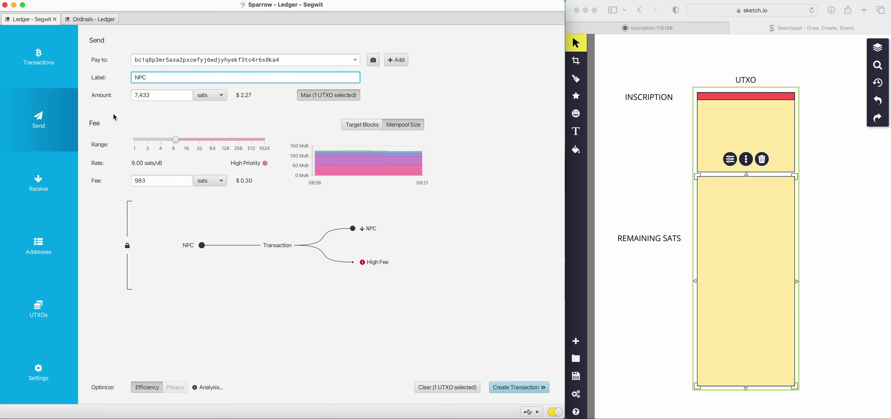
{"action": "left_click", "coordinate": [111, 122]}
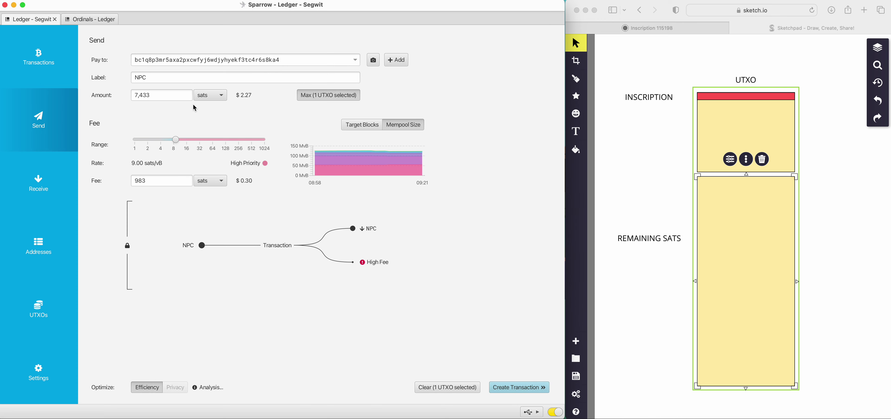
Set the fee to 1,200 sats, leaving 7,216 sats to send
{"action": "left_click_drag", "start_coordinate": [178, 141], "coordinate": [180, 141]}
{"action": "left_click", "coordinate": [156, 180]}
{"action": "key", "text": "super+a"}
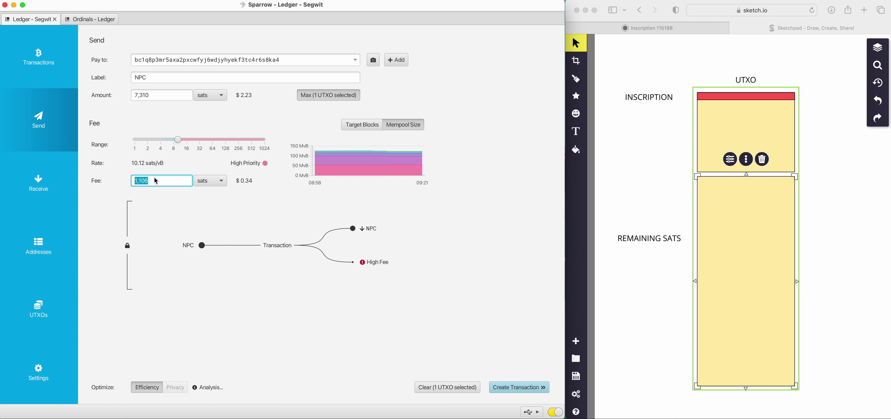
{"action": "type", "text": "1200"}
{"action": "mouse_move", "coordinate": [191, 248]}
{"action": "mouse_move", "coordinate": [368, 231]}
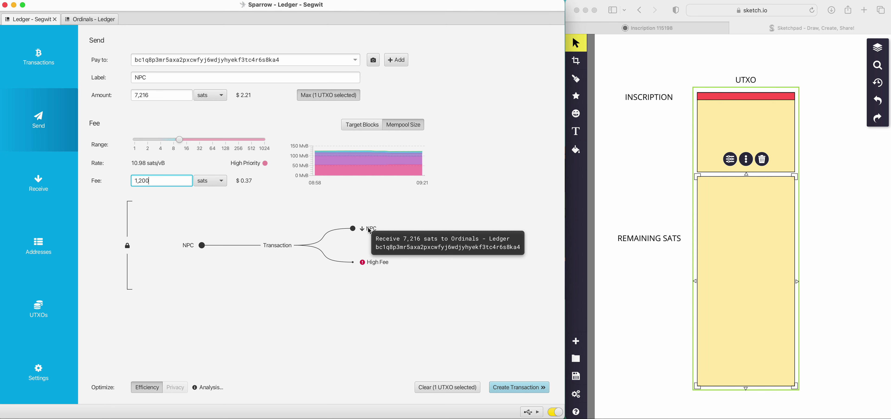
{"action": "mouse_move", "coordinate": [366, 266]}
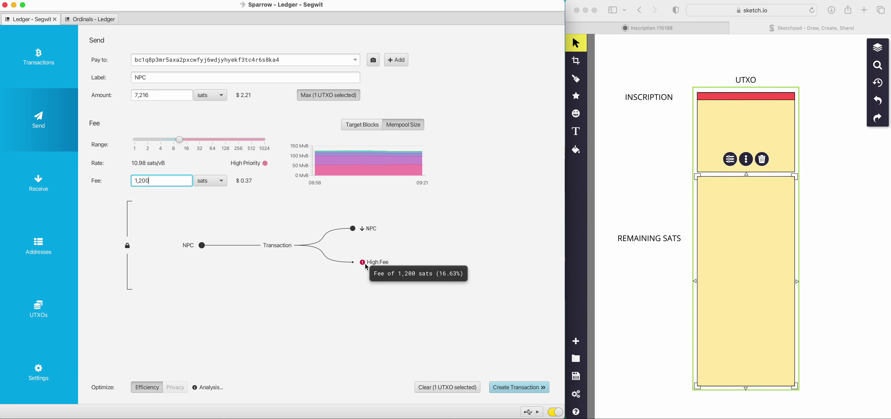
Undo the last edit to the Sketchpad diagram
{"action": "left_click", "coordinate": [635, 282]}
{"action": "left_click", "coordinate": [637, 283]}
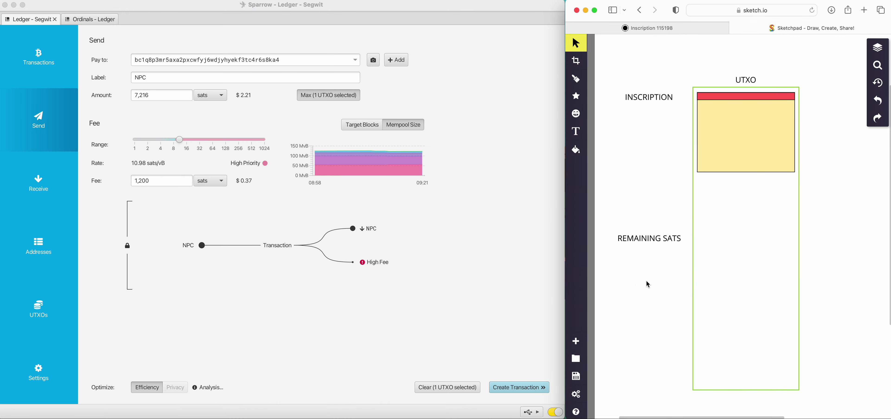
{"action": "key", "text": "super+shift+z"}
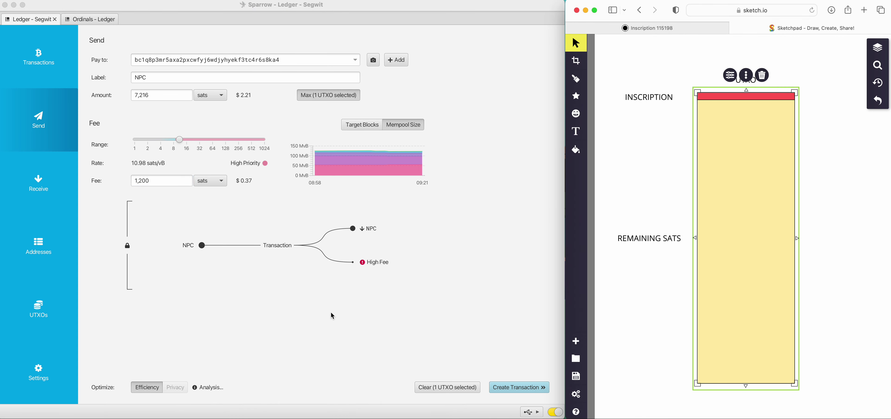
{"action": "left_click", "coordinate": [331, 313]}
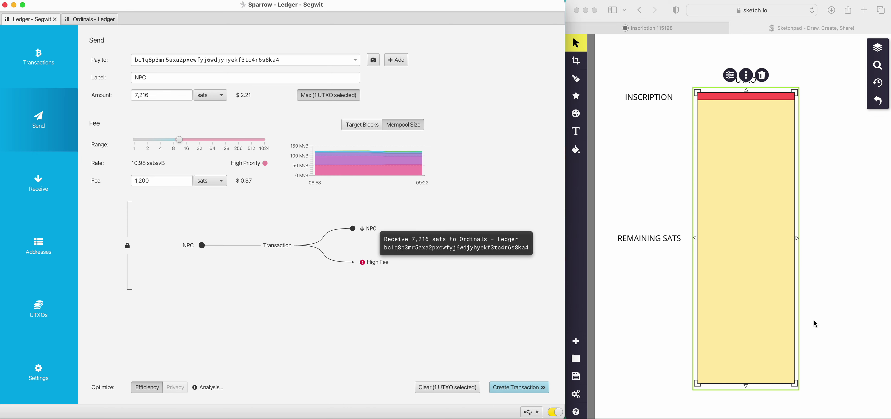
Shorten the yellow block and the green UTXO frame to match, about 469 px tall
{"action": "left_click", "coordinate": [763, 339]}
{"action": "left_click", "coordinate": [747, 384]}
{"action": "left_click", "coordinate": [747, 385]}
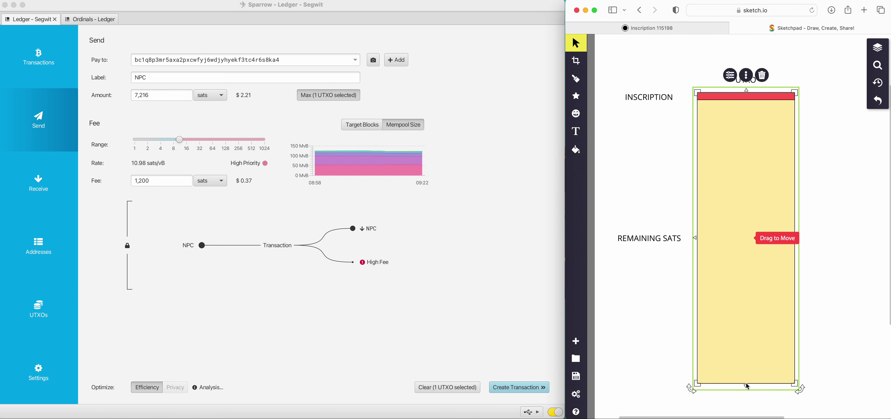
{"action": "left_click_drag", "start_coordinate": [747, 385], "coordinate": [743, 286]}
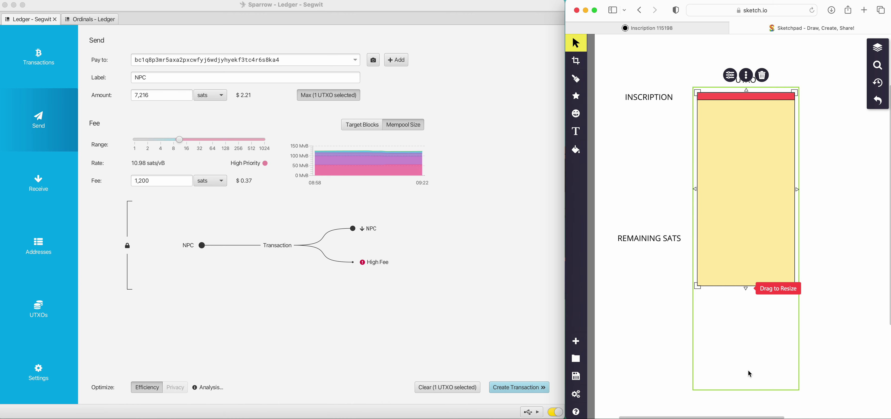
{"action": "left_click", "coordinate": [749, 376]}
{"action": "left_click_drag", "start_coordinate": [746, 389], "coordinate": [746, 291]}
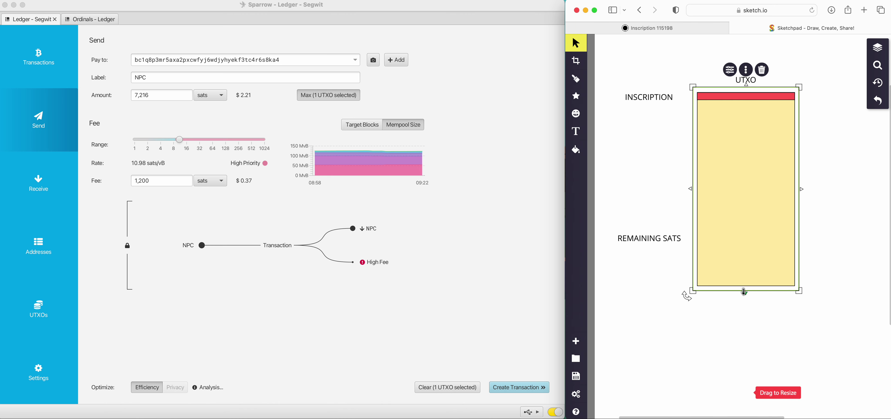
{"action": "left_click", "coordinate": [723, 334]}
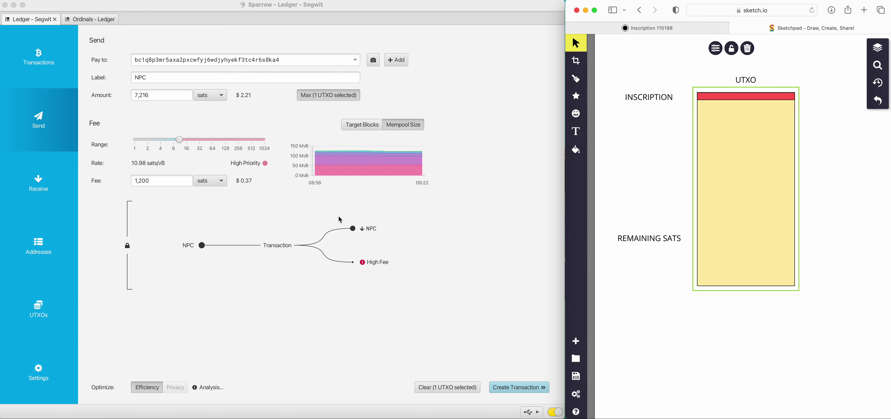
{"action": "mouse_move", "coordinate": [367, 267]}
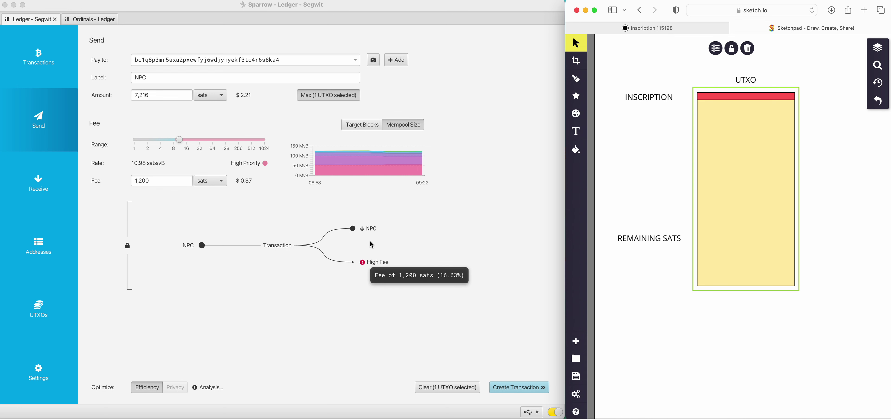
{"action": "mouse_move", "coordinate": [363, 232]}
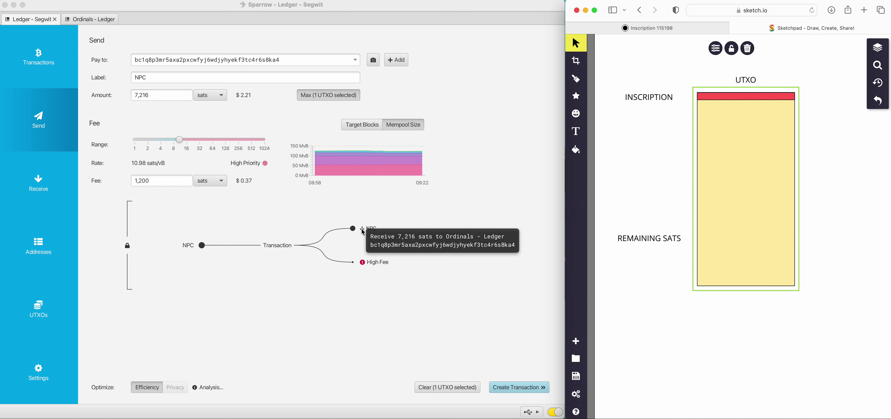
{"action": "left_click", "coordinate": [357, 305]}
Create and finalize the NPC transaction, cancel hardware signing, and review its one input and 7,216-sat output
{"action": "left_click", "coordinate": [508, 388]}
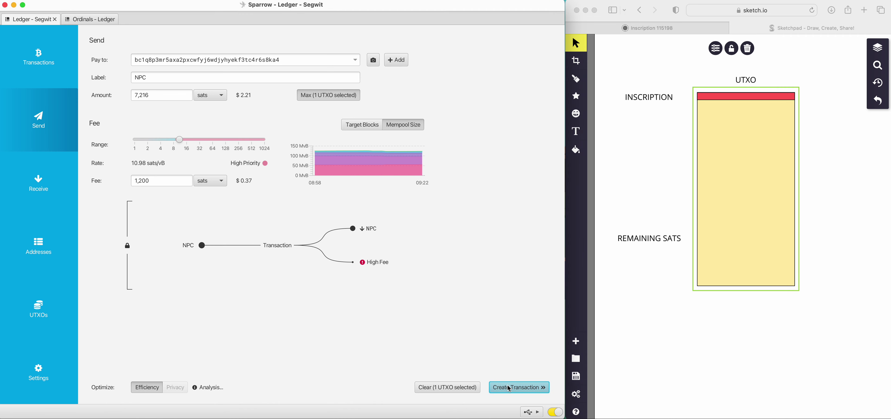
{"action": "left_click", "coordinate": [512, 202]}
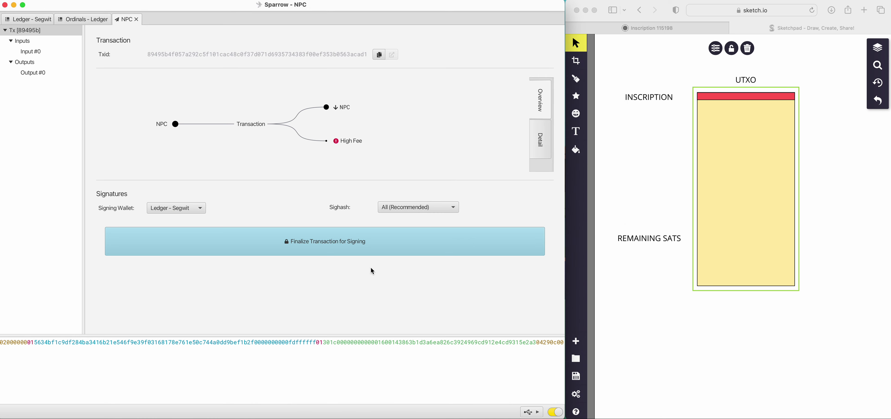
{"action": "left_click", "coordinate": [373, 246]}
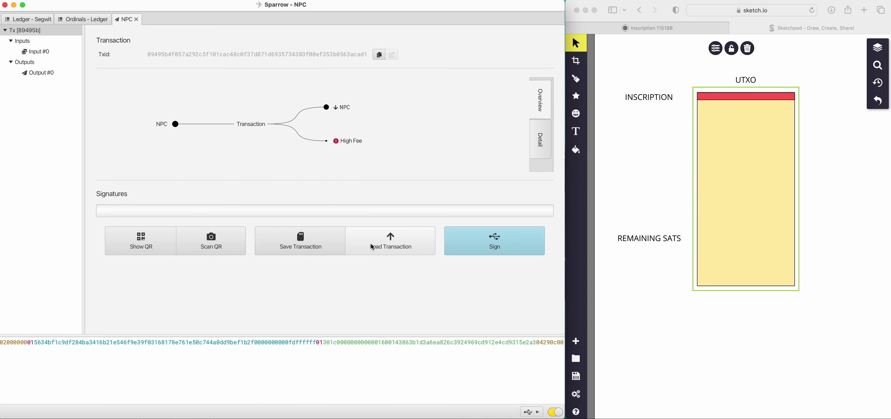
{"action": "left_click", "coordinate": [487, 247]}
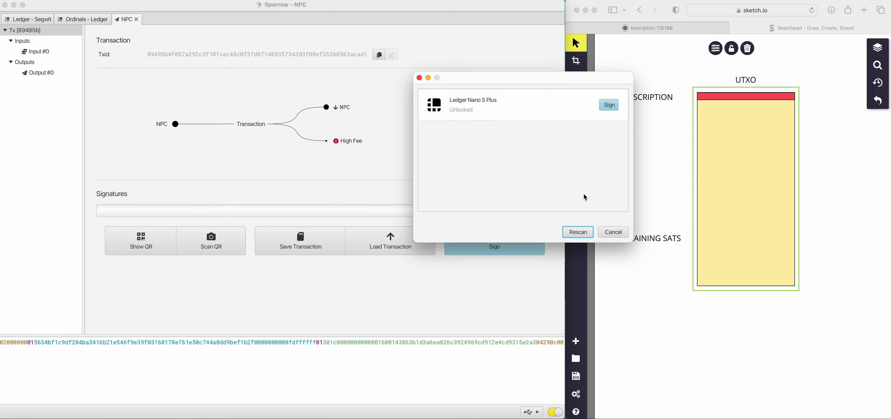
{"action": "left_click", "coordinate": [611, 233]}
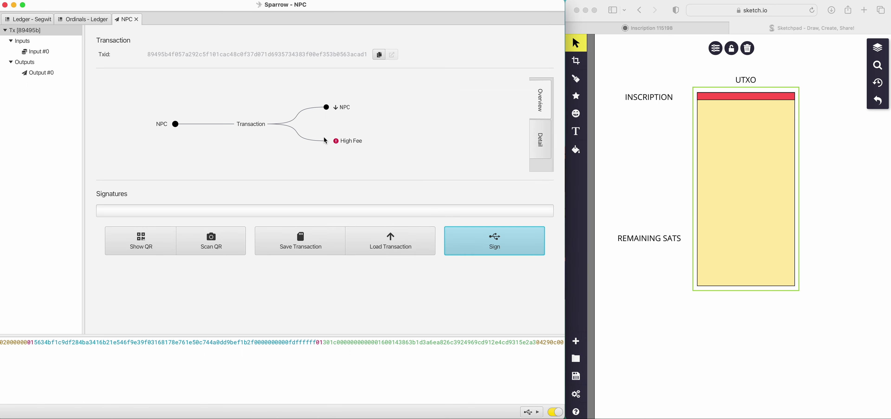
{"action": "mouse_move", "coordinate": [164, 127]}
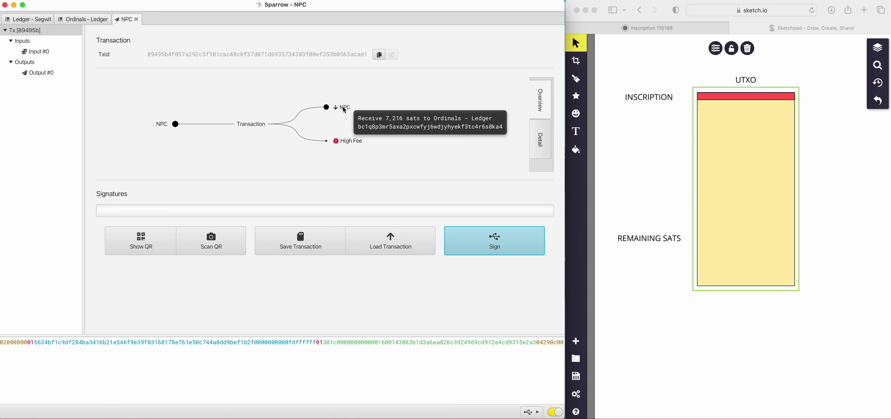
{"action": "mouse_move", "coordinate": [345, 108]}
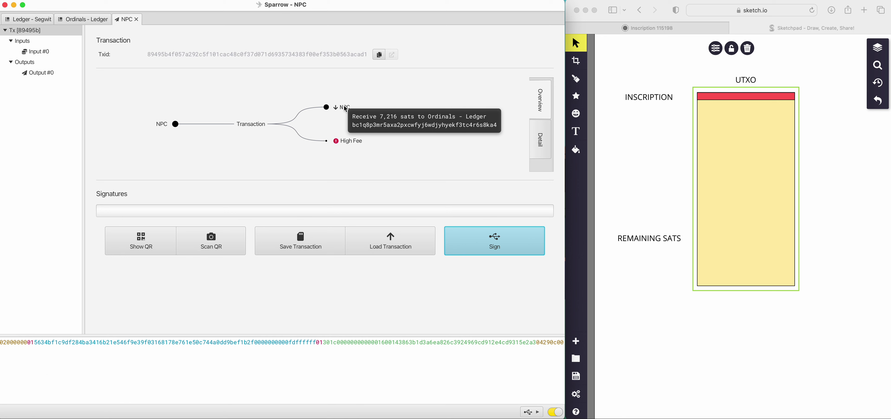
{"action": "mouse_move", "coordinate": [335, 140]}
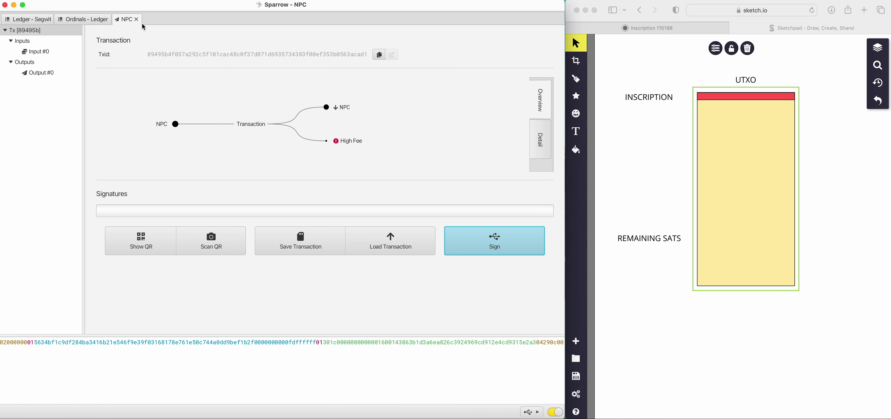
Close the NPC transaction, reopen the UTXO list, copy the 2f1bef9b output and select BTC for Fees
{"action": "left_click", "coordinate": [137, 19]}
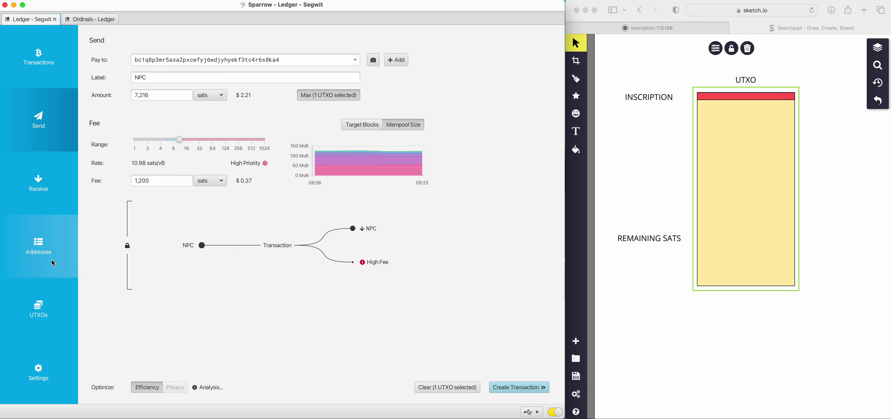
{"action": "left_click", "coordinate": [39, 297]}
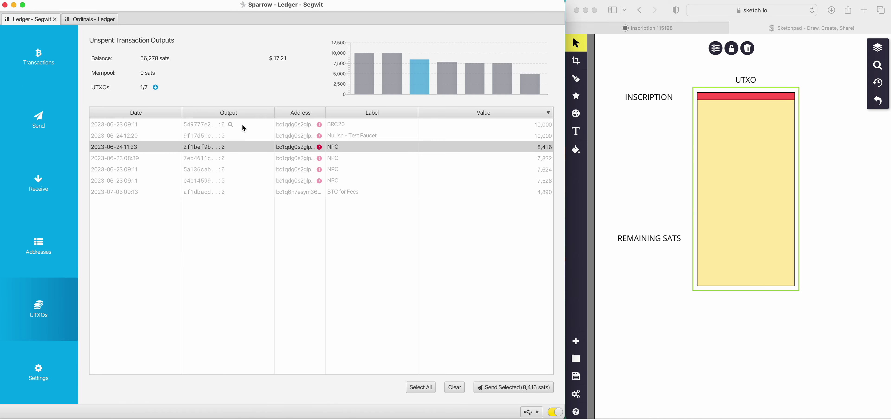
{"action": "right_click", "coordinate": [239, 148]}
{"action": "left_click", "coordinate": [265, 187]}
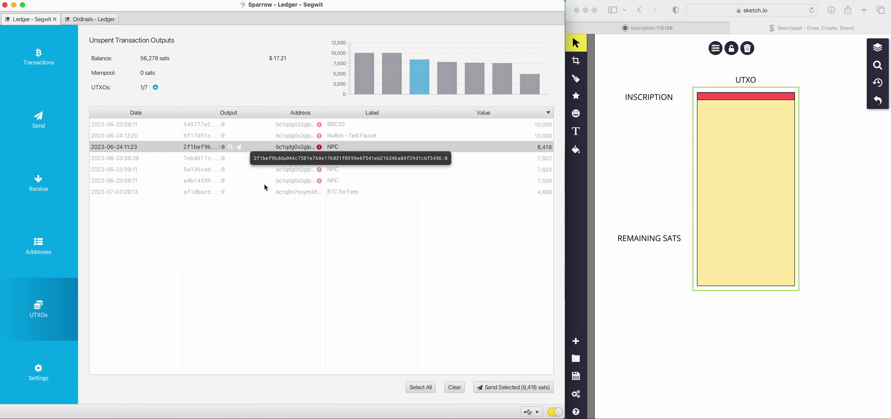
{"action": "left_click", "coordinate": [242, 229]}
{"action": "left_click", "coordinate": [196, 192]}
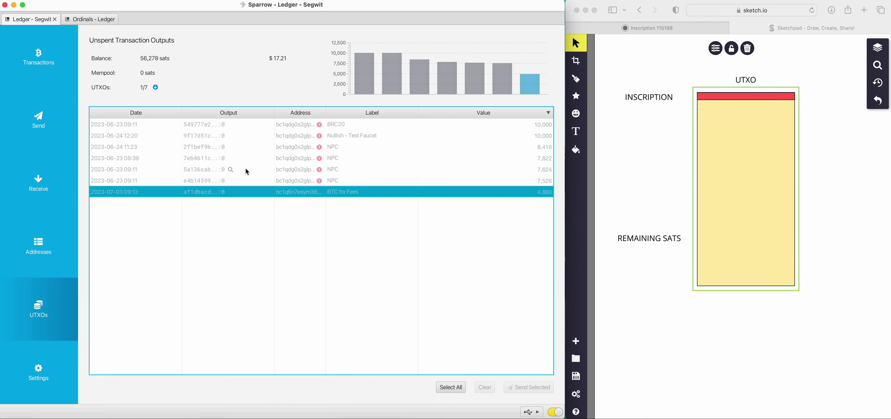
Unfreeze the 7,526-sat NPC and 4,890-sat BTC for Fees coins and select both (12,416 sats)
{"action": "right_click", "coordinate": [244, 177]}
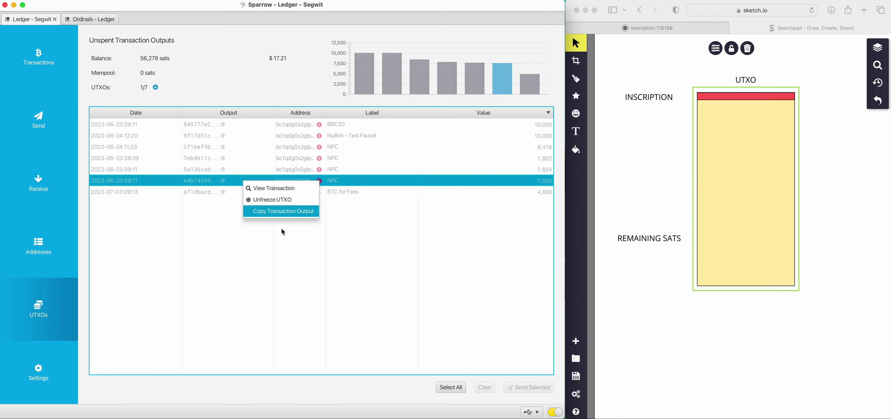
{"action": "left_click", "coordinate": [266, 200]}
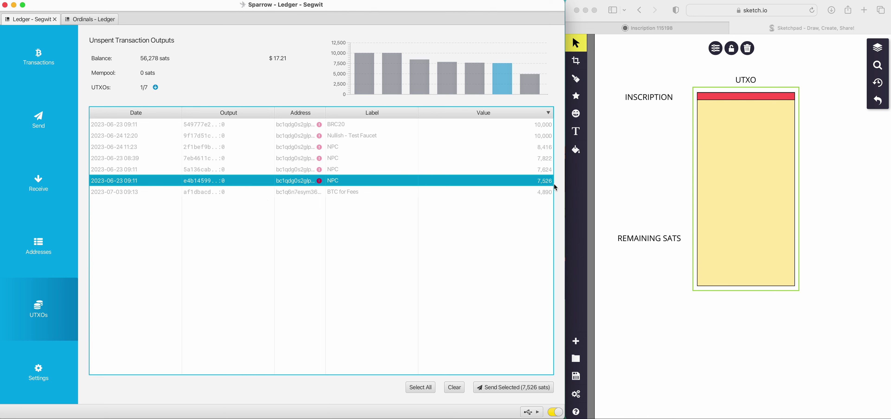
{"action": "mouse_move", "coordinate": [540, 184]}
{"action": "right_click", "coordinate": [248, 193]}
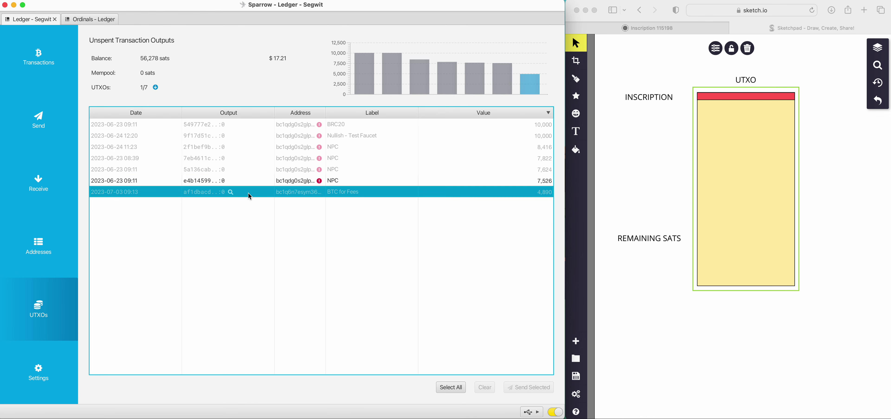
{"action": "left_click", "coordinate": [274, 213]}
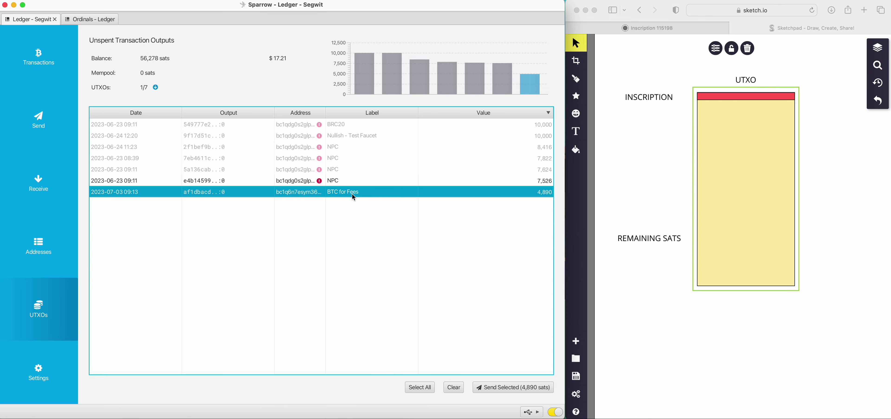
{"action": "left_click", "coordinate": [256, 183], "text": "super"}
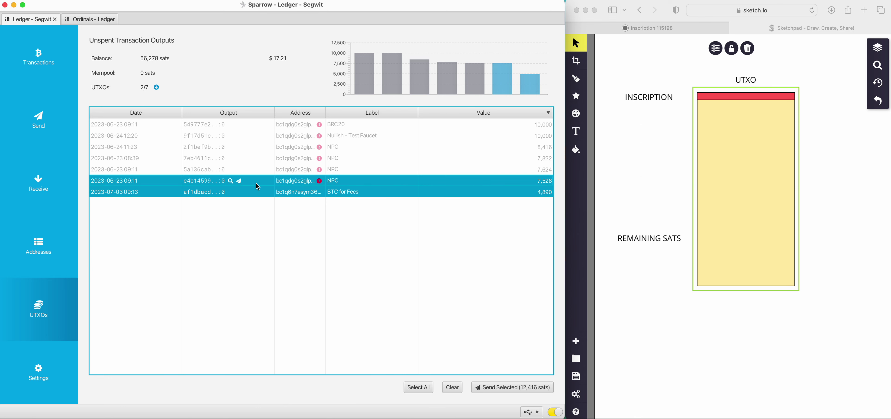
Start a payment from both coins, keeping label NPC and setting the amount to 11,216 sats
{"action": "left_click", "coordinate": [508, 387]}
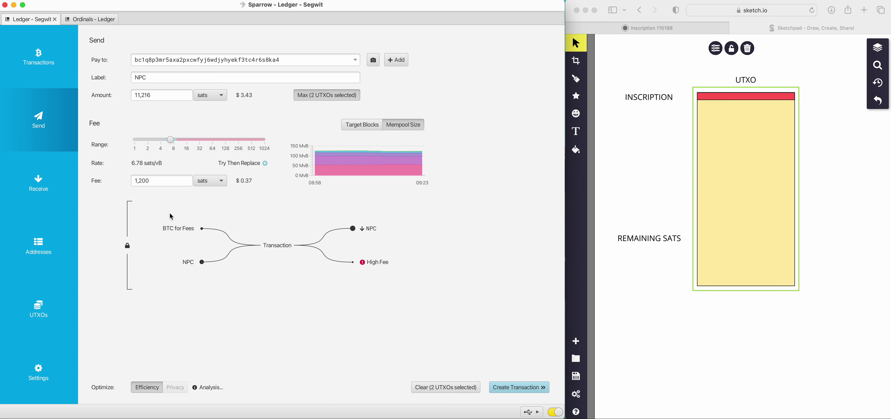
{"action": "mouse_move", "coordinate": [180, 228]}
{"action": "left_click", "coordinate": [165, 79]}
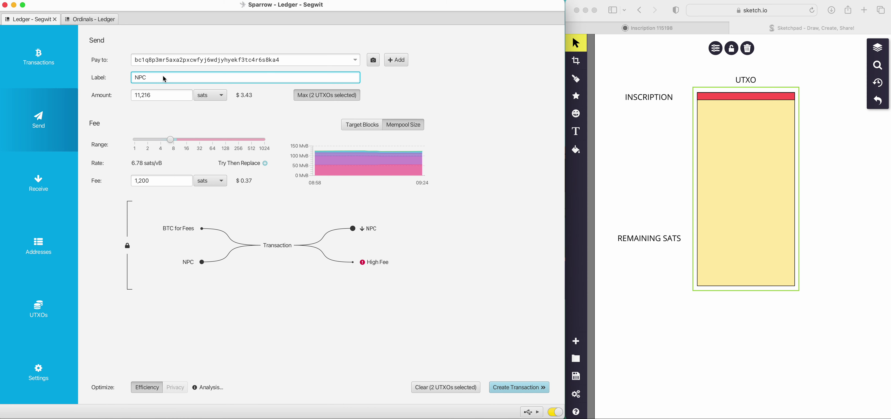
{"action": "type", "text": "C"}
{"action": "left_click", "coordinate": [160, 94]}
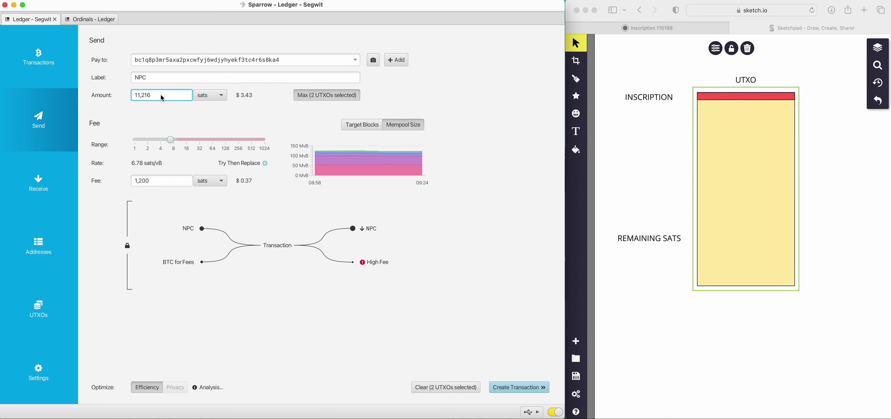
{"action": "key", "text": "BackSpace"}
{"action": "type", "text": "6"}
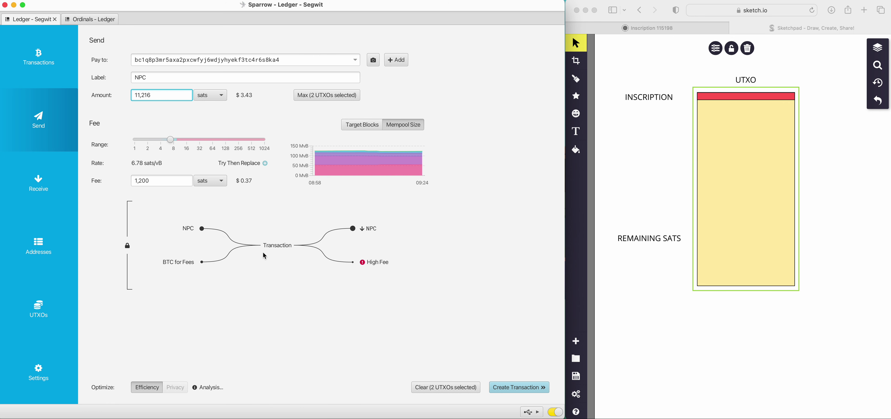
{"action": "mouse_move", "coordinate": [374, 231]}
{"action": "mouse_move", "coordinate": [195, 266]}
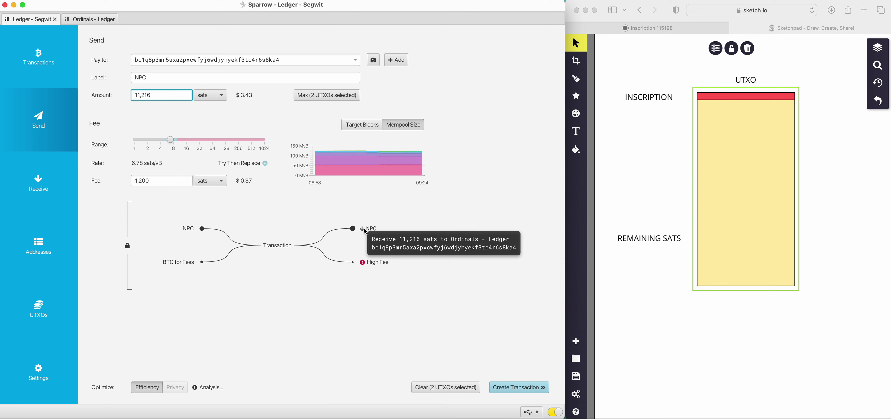
{"action": "mouse_move", "coordinate": [370, 267]}
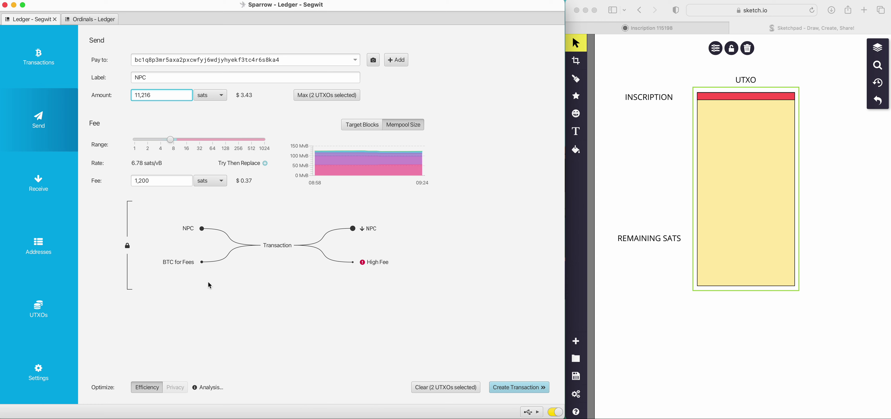
In the UTXO sketch, duplicate the UTXO box as a second yellow box below the original
{"action": "mouse_move", "coordinate": [192, 227]}
{"action": "left_click", "coordinate": [732, 255]}
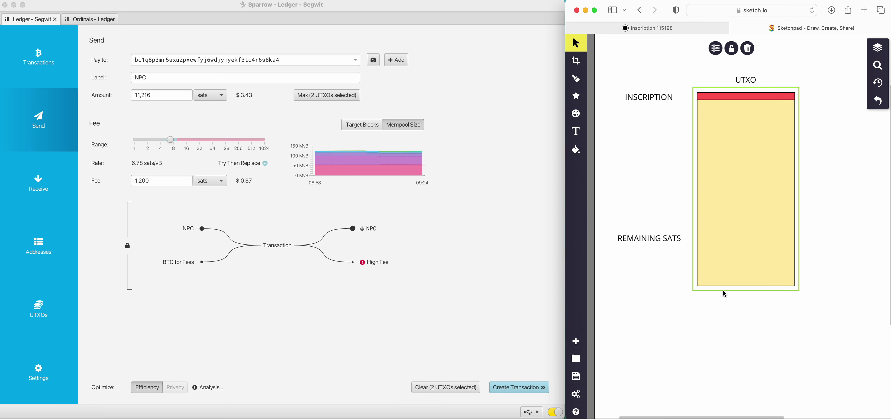
{"action": "left_click", "coordinate": [739, 114]}
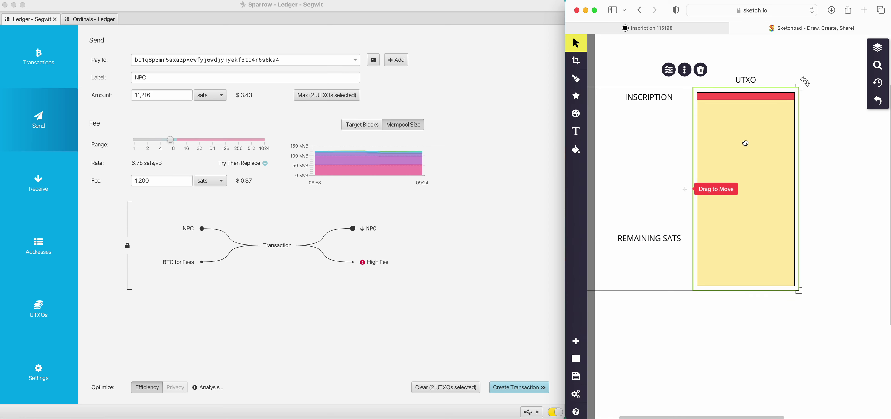
{"action": "left_click_drag", "start_coordinate": [745, 142], "coordinate": [740, 351]}
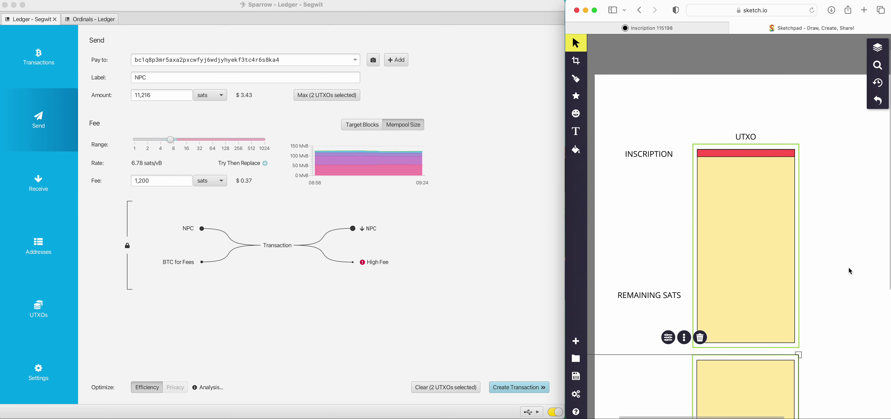
{"action": "scroll", "coordinate": [848, 267], "scroll_direction": "down", "scroll_amount": 5}
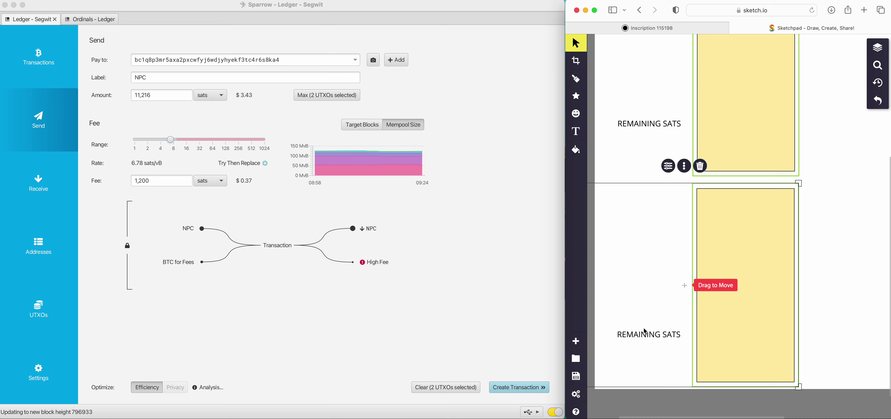
{"action": "left_click", "coordinate": [721, 212]}
{"action": "scroll", "coordinate": [722, 212], "scroll_direction": "up", "scroll_amount": 5}
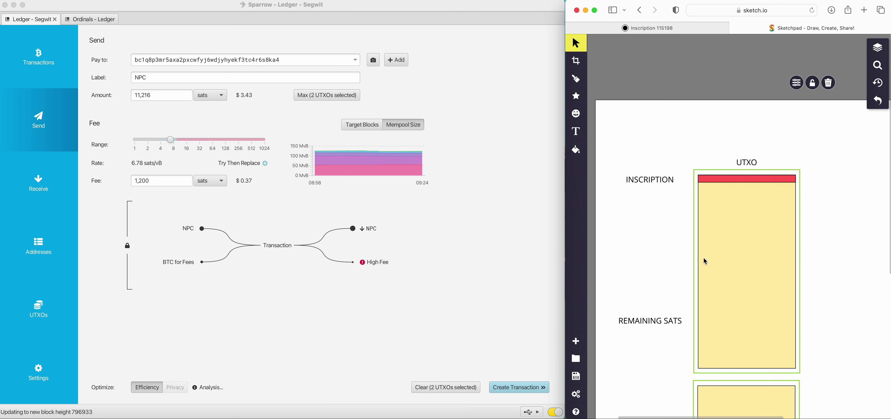
{"action": "scroll", "coordinate": [705, 258], "scroll_direction": "down", "scroll_amount": 5}
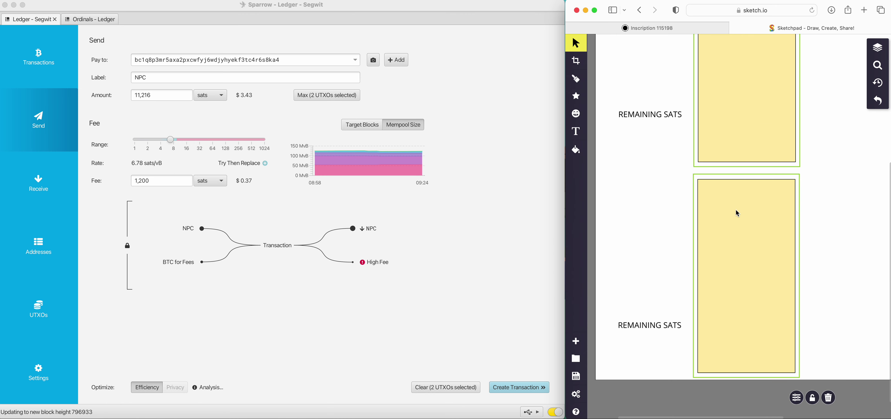
{"action": "scroll", "coordinate": [747, 184], "scroll_direction": "right", "scroll_amount": 3}
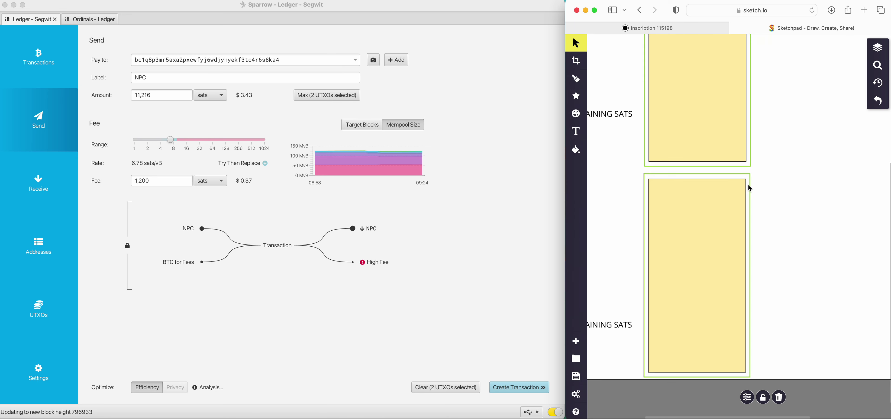
{"action": "scroll", "coordinate": [747, 188], "scroll_direction": "up", "scroll_amount": 3}
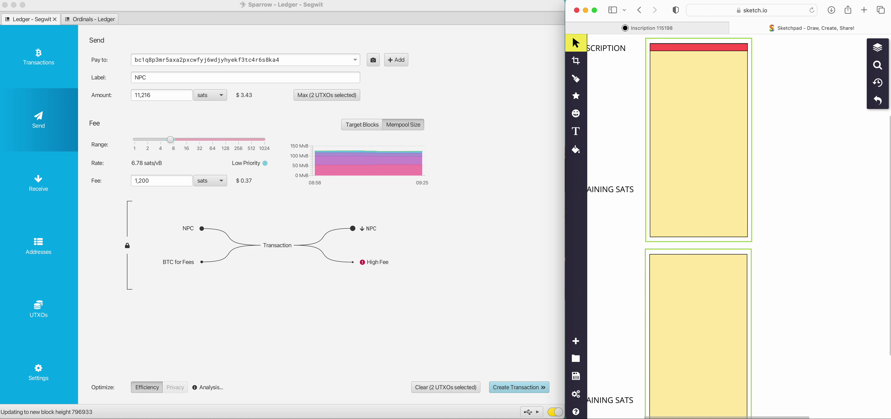
Undo and restore the lower box, then bring the Sparrow wallet's prepared NPC send forward
{"action": "key", "text": "super+z"}
{"action": "key", "text": "super+z"}
{"action": "key", "text": "super+z"}
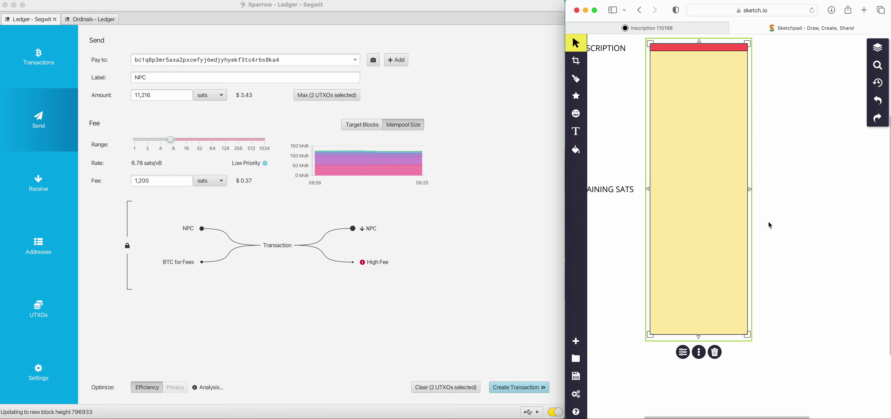
{"action": "key", "text": "super+shift+z"}
{"action": "key", "text": "super+shift+z"}
{"action": "key", "text": "super+shift+z"}
{"action": "scroll", "coordinate": [773, 208], "scroll_direction": "down", "scroll_amount": 1}
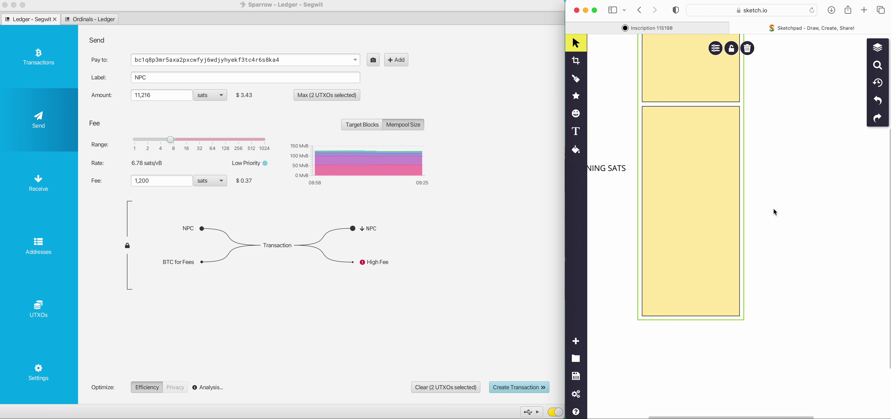
{"action": "scroll", "coordinate": [773, 207], "scroll_direction": "up", "scroll_amount": 3}
{"action": "scroll", "coordinate": [775, 208], "scroll_direction": "left", "scroll_amount": 5}
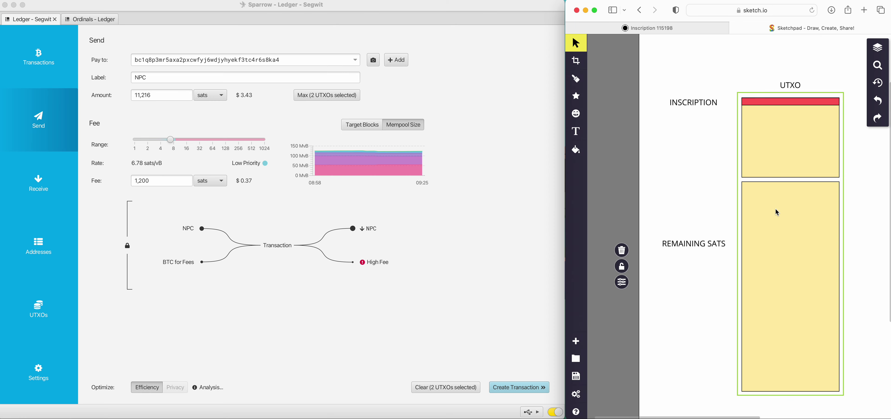
{"action": "scroll", "coordinate": [775, 208], "scroll_direction": "right", "scroll_amount": 2}
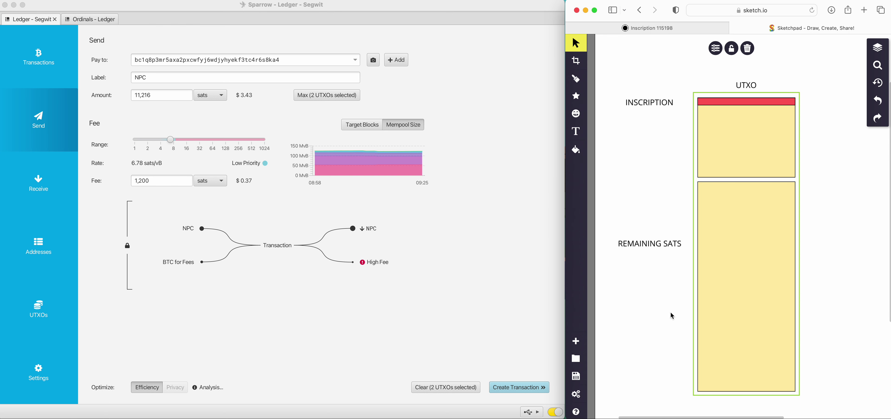
{"action": "left_click", "coordinate": [403, 318]}
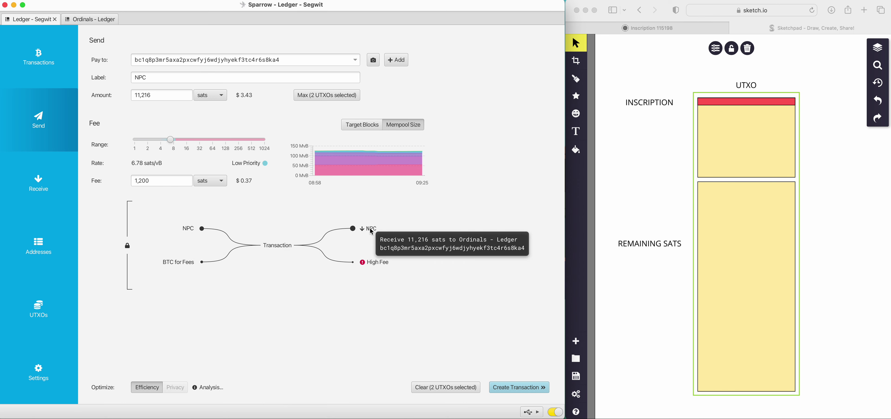
Create and inspect the draft NPC transaction without signing, close it, and return to UTXOs
{"action": "left_click", "coordinate": [513, 388]}
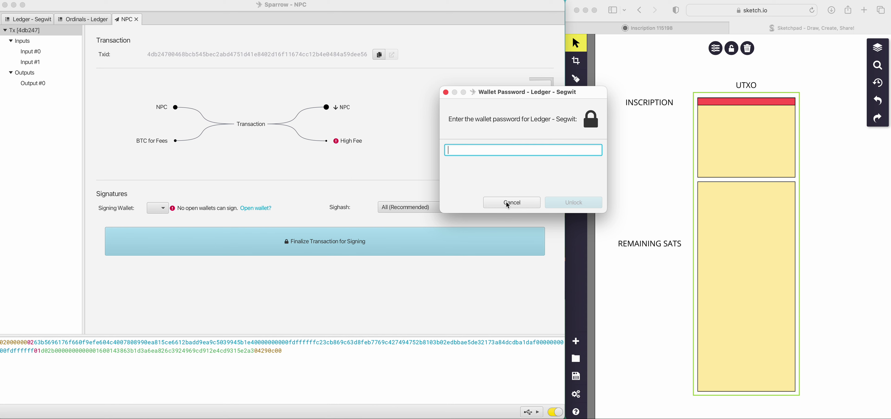
{"action": "left_click", "coordinate": [511, 201]}
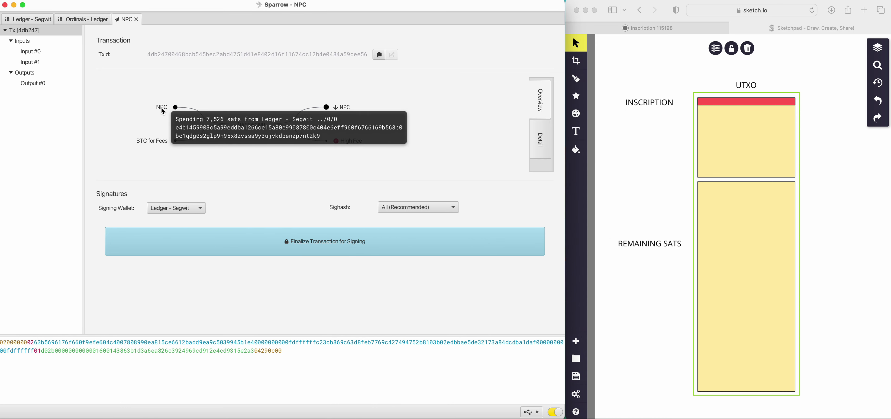
{"action": "mouse_move", "coordinate": [344, 107]}
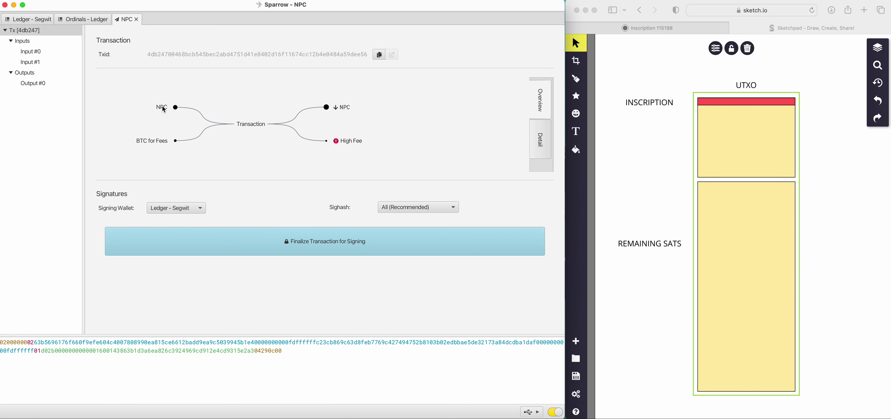
{"action": "mouse_move", "coordinate": [164, 109]}
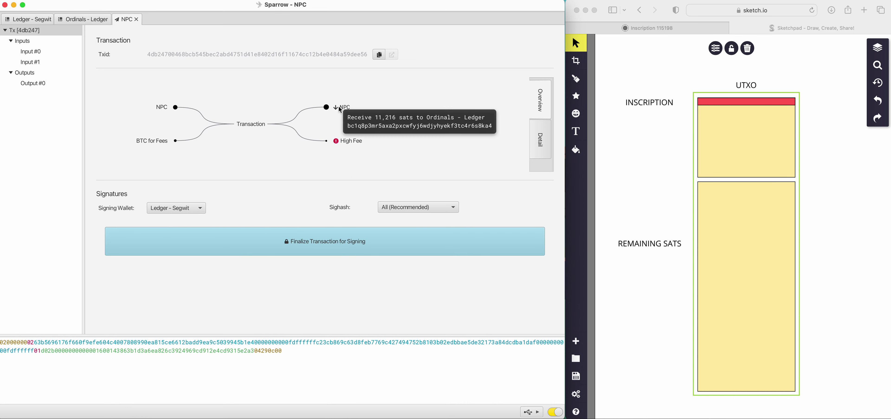
{"action": "left_click", "coordinate": [137, 19]}
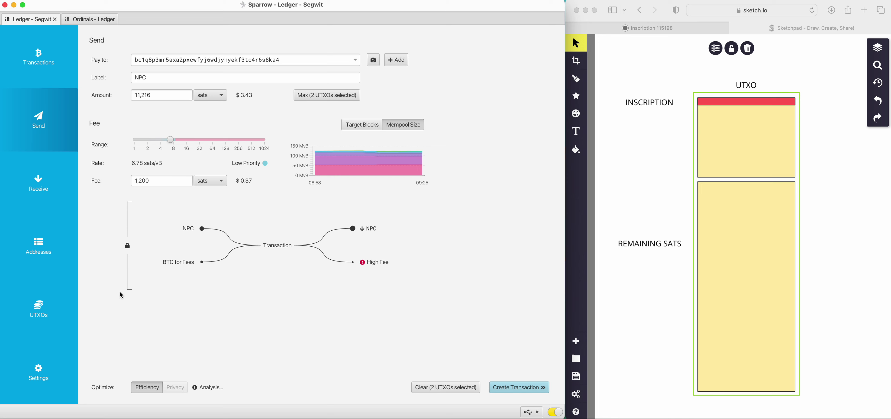
{"action": "left_click", "coordinate": [42, 316]}
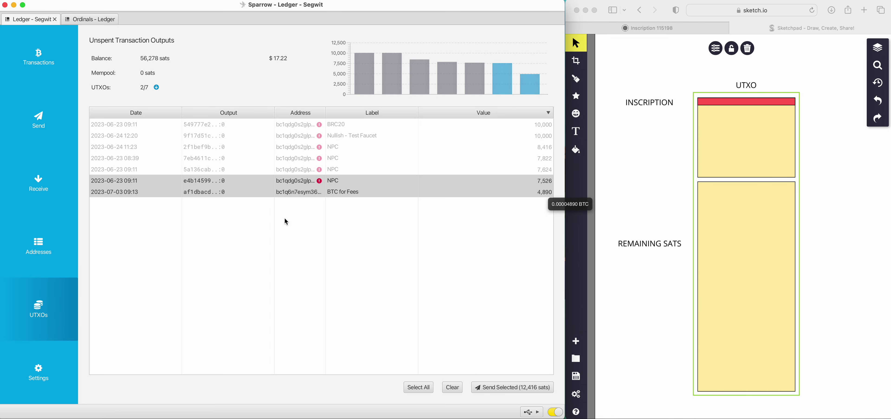
Send the selected NPC and BTC for Fees coins (12,416 sats) and add a second payment
{"action": "left_click", "coordinate": [474, 384]}
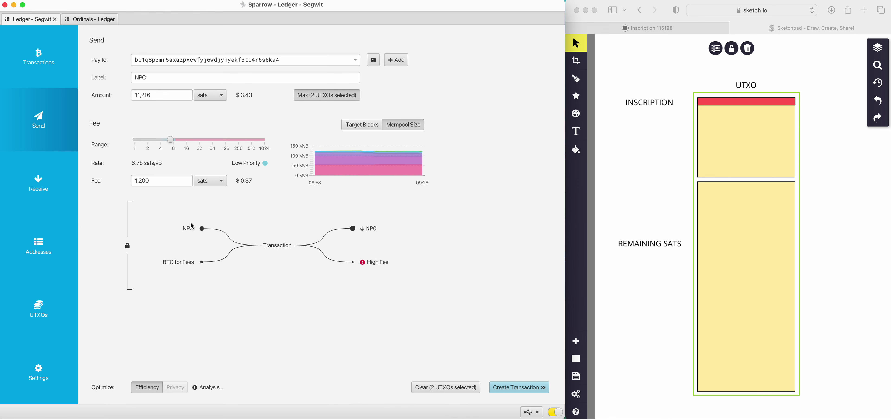
{"action": "left_click", "coordinate": [394, 61]}
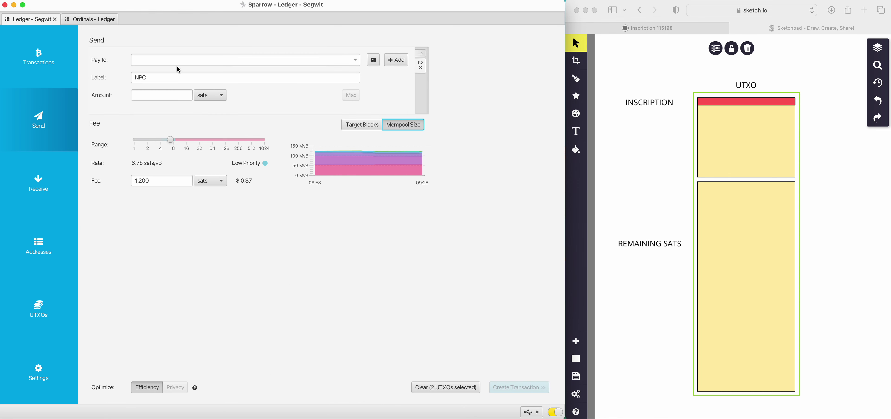
Copy the BTC for Fees output's address and paste it as the second payment's recipient
{"action": "left_click", "coordinate": [54, 213]}
{"action": "left_click", "coordinate": [356, 61]}
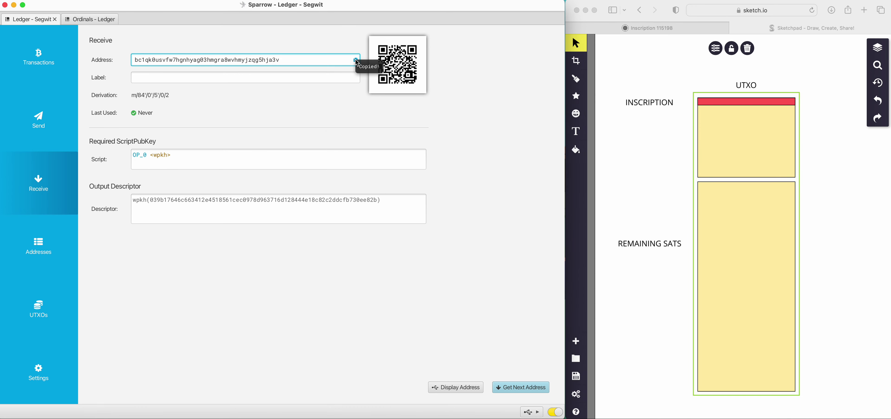
{"action": "left_click", "coordinate": [39, 309]}
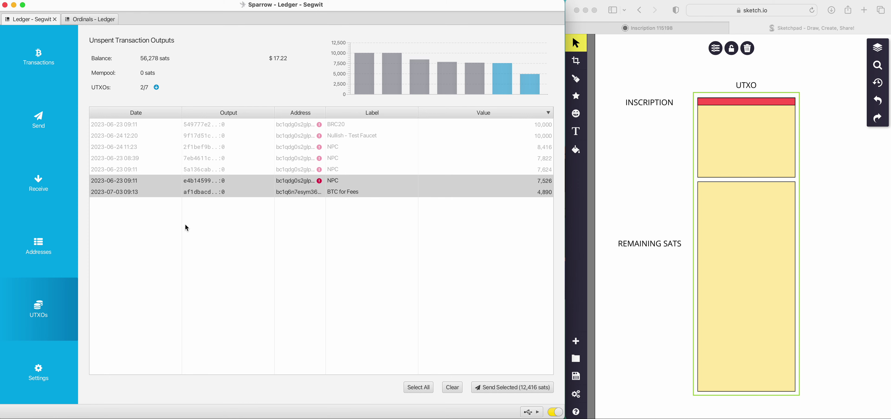
{"action": "right_click", "coordinate": [290, 192]}
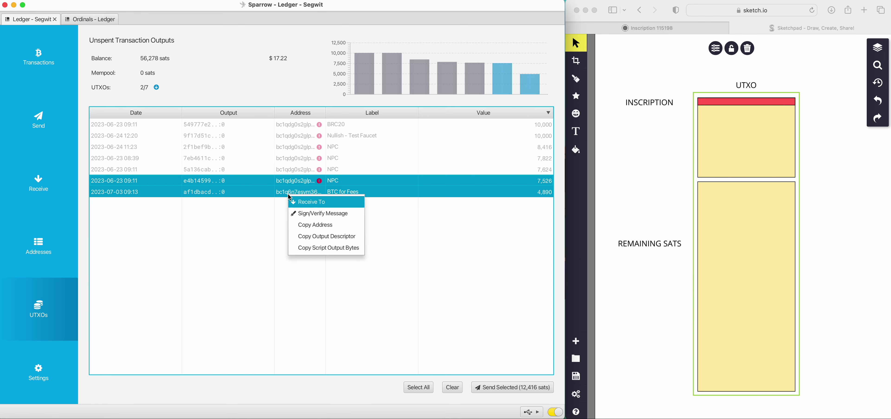
{"action": "left_click", "coordinate": [306, 225]}
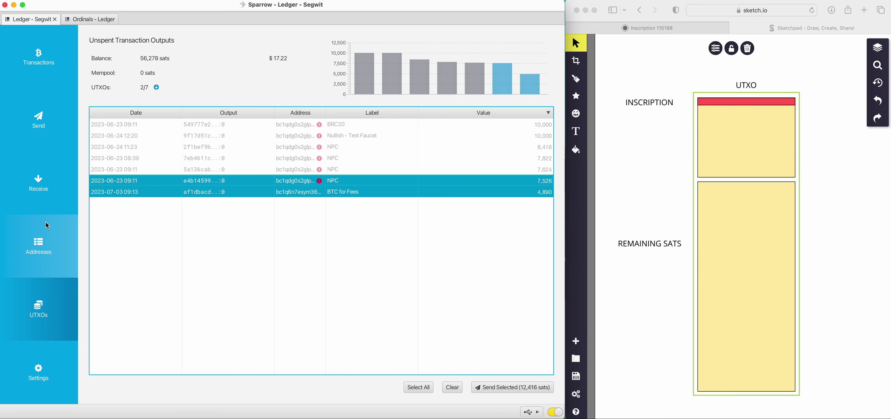
{"action": "left_click", "coordinate": [46, 125]}
{"action": "left_click", "coordinate": [167, 62]}
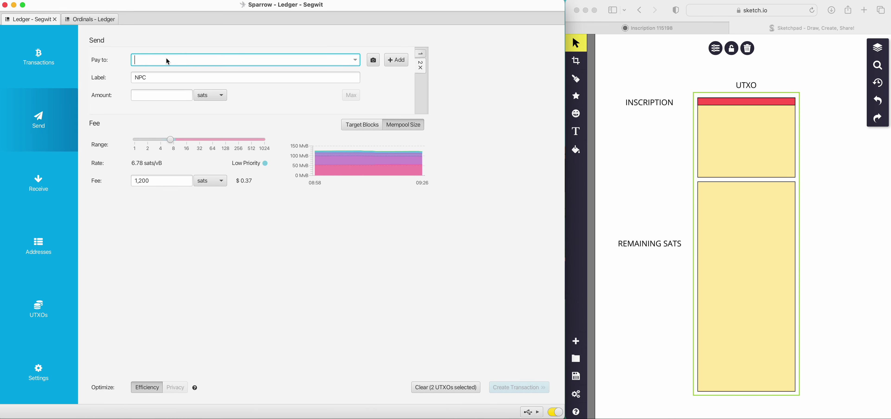
{"action": "key", "text": "super+v"}
{"action": "double_click", "coordinate": [156, 79]}
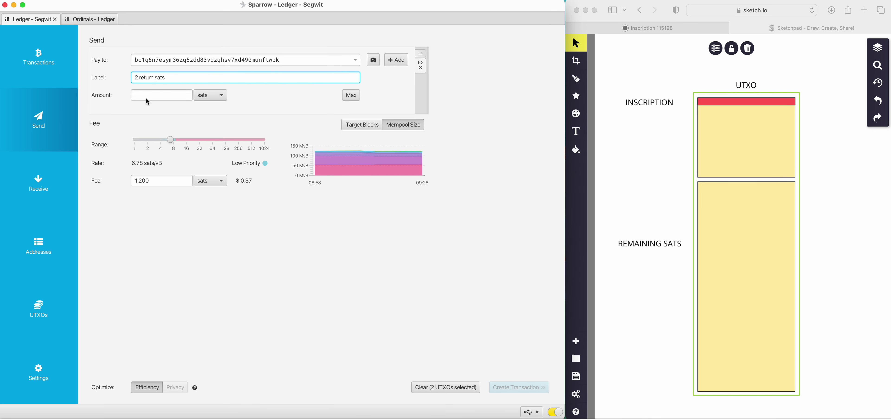
Set the NPC payment to 10,000 sats and give the return payment the remaining 1,216 sats
{"action": "left_click", "coordinate": [351, 96]}
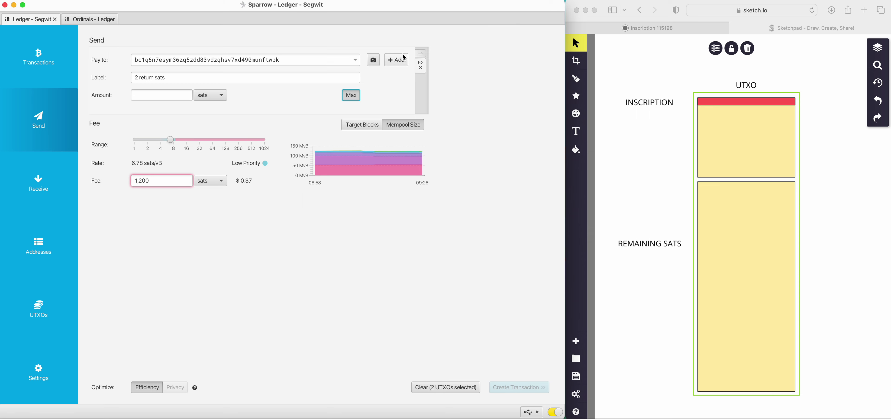
{"action": "left_click", "coordinate": [420, 53]}
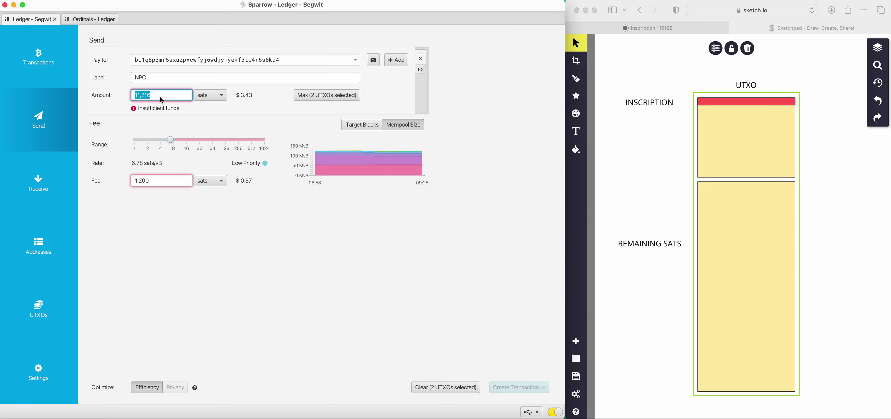
{"action": "type", "text": "100000"}
{"action": "left_click", "coordinate": [421, 69]}
{"action": "left_click", "coordinate": [351, 95]}
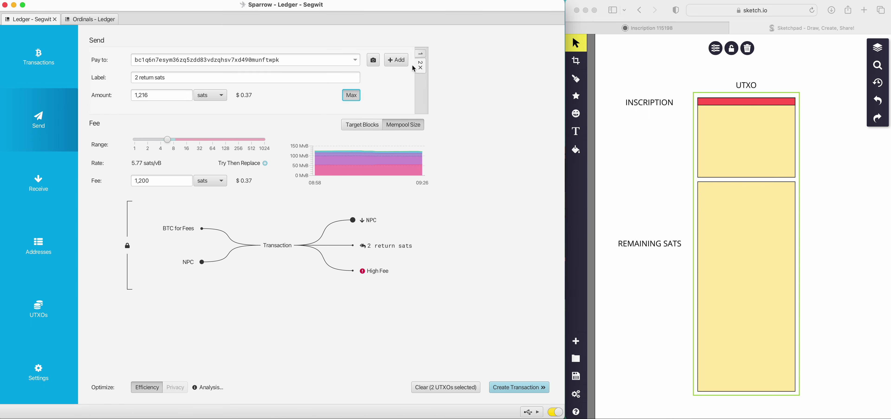
{"action": "left_click", "coordinate": [420, 54]}
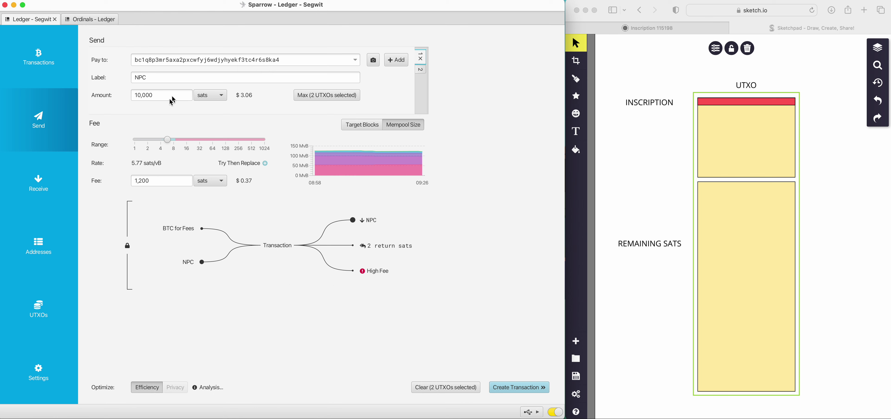
Trim the NPC label's last character and undo an accidental paste in its recipient address
{"action": "left_click", "coordinate": [154, 82]}
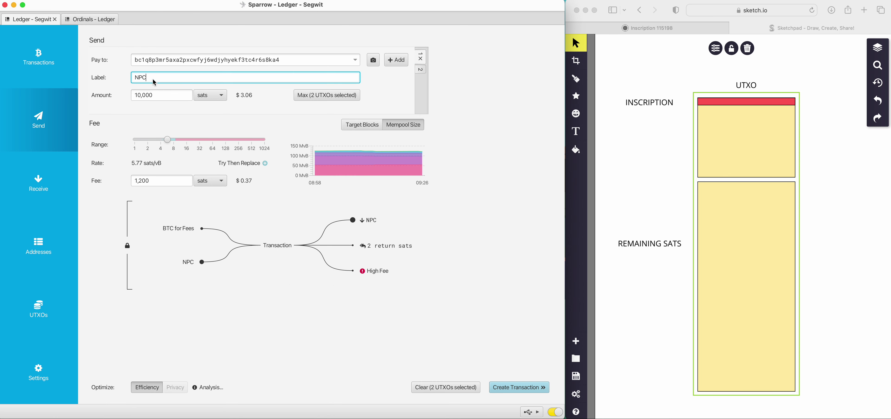
{"action": "key", "text": "BackSpace"}
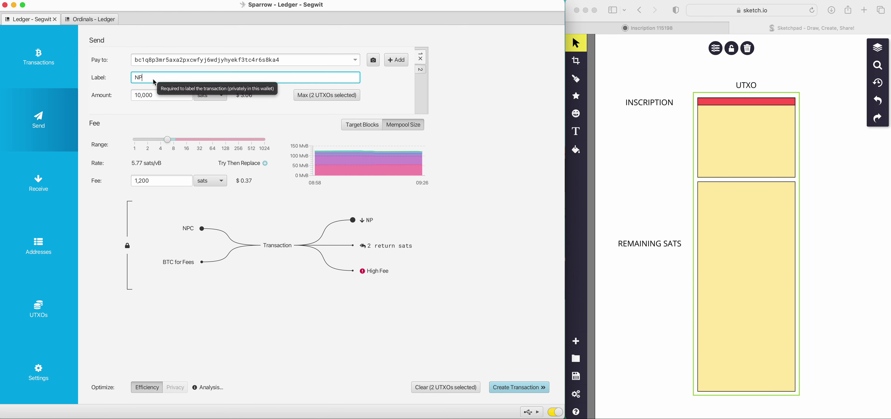
{"action": "left_click", "coordinate": [286, 296]}
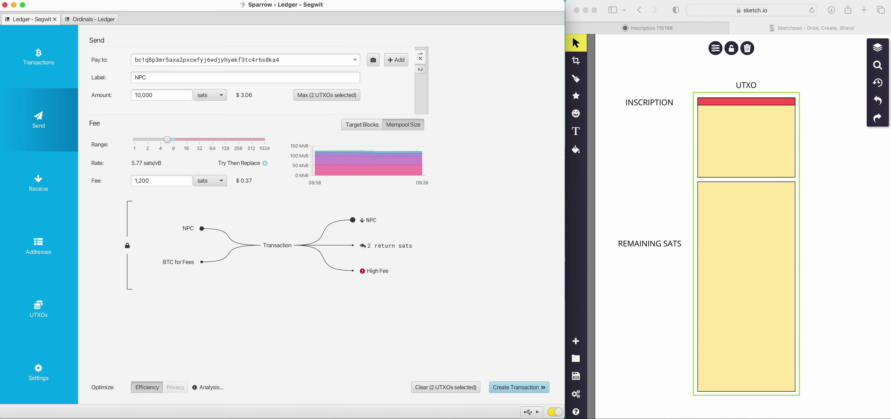
{"action": "left_click", "coordinate": [220, 59]}
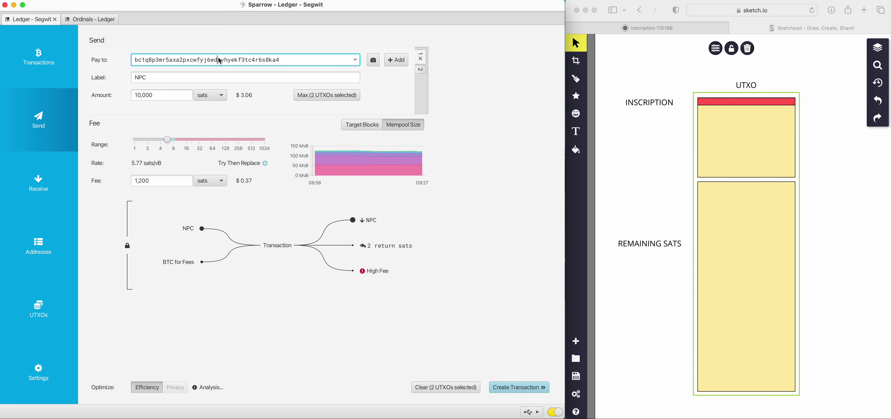
{"action": "key", "text": "super+shift+Left"}
{"action": "key", "text": "super+v"}
{"action": "key", "text": "super+z"}
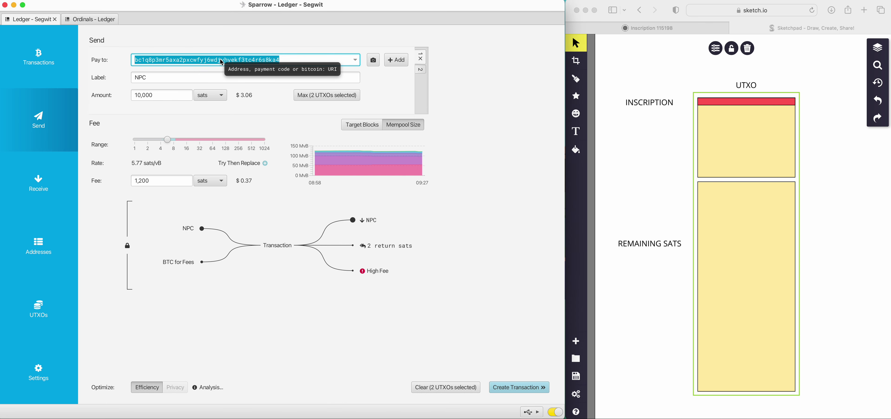
{"action": "left_click", "coordinate": [247, 377]}
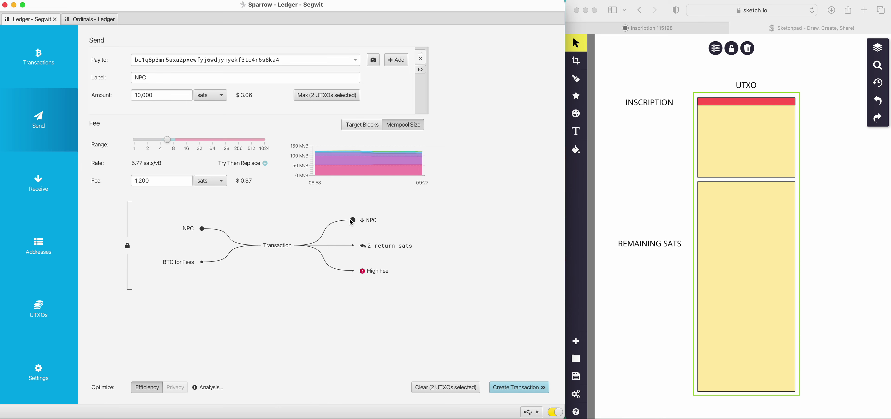
{"action": "mouse_move", "coordinate": [366, 224]}
{"action": "double_click", "coordinate": [160, 95]}
{"action": "left_click", "coordinate": [160, 97]}
{"action": "double_click", "coordinate": [160, 99]}
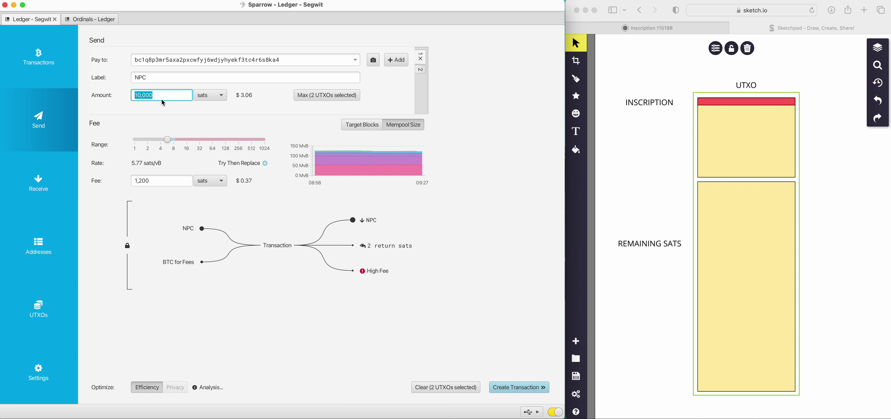
{"action": "left_click", "coordinate": [157, 217]}
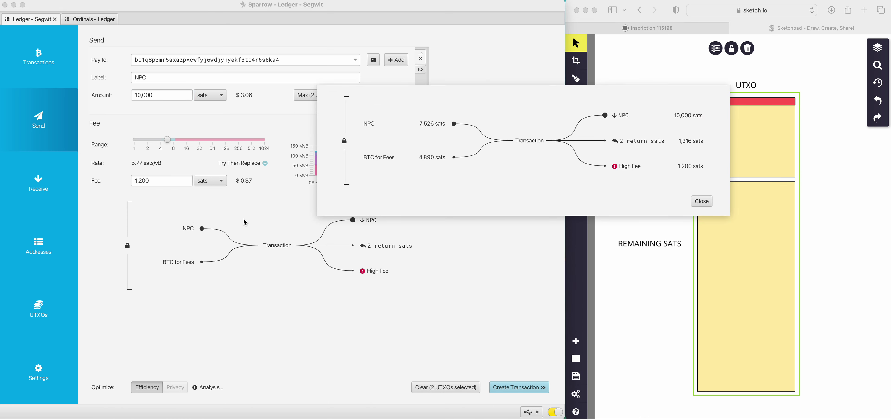
{"action": "left_click", "coordinate": [701, 200]}
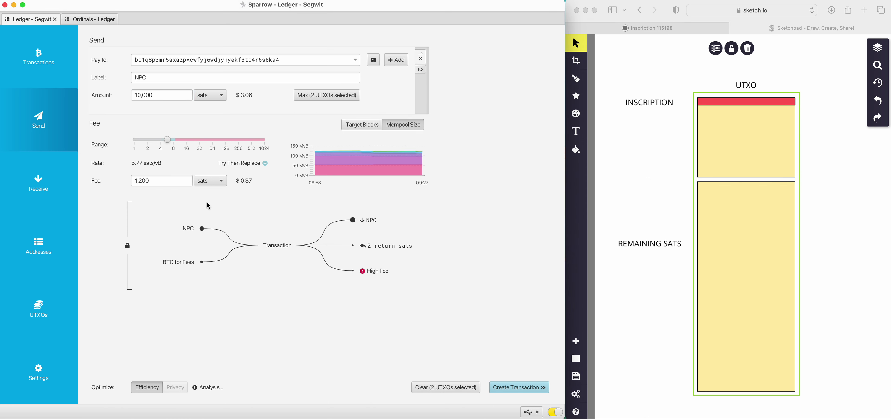
{"action": "mouse_move", "coordinate": [366, 252]}
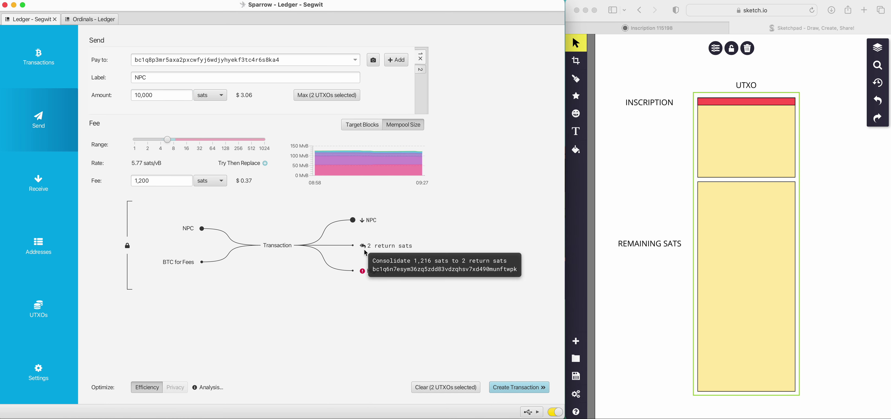
{"action": "mouse_move", "coordinate": [276, 165]}
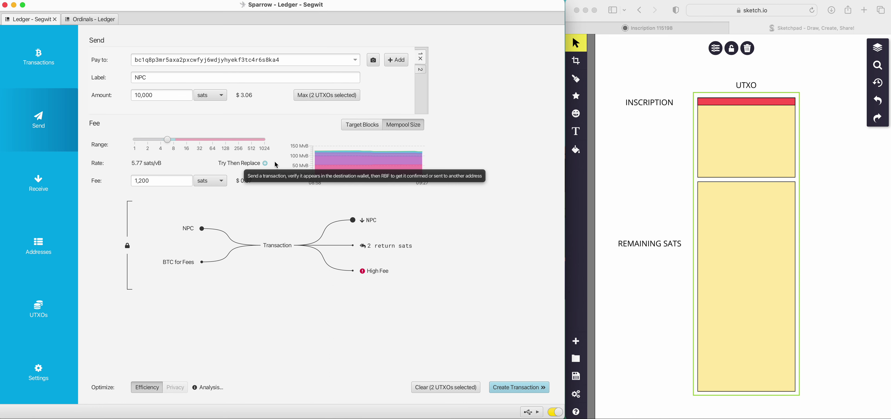
{"action": "mouse_move", "coordinate": [190, 234]}
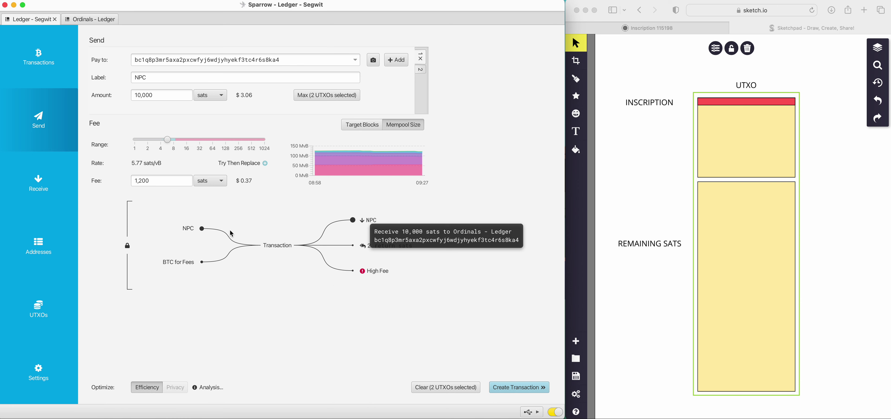
{"action": "mouse_move", "coordinate": [194, 265]}
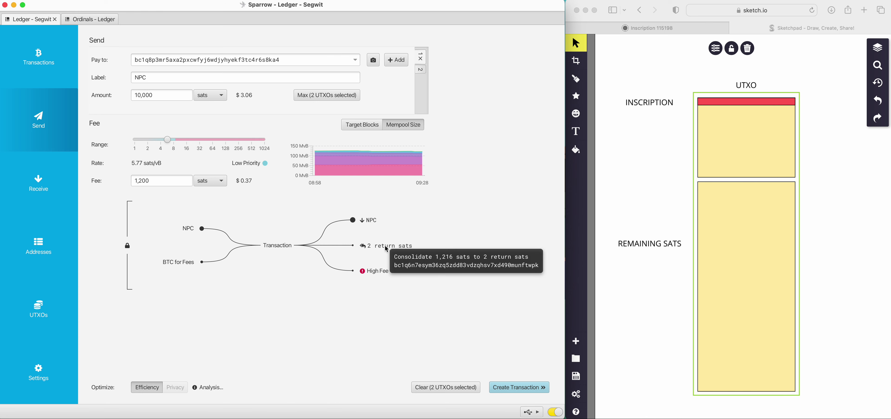
Give the 2 return sats output the maximum 1,216 sats and create the transaction
{"action": "left_click", "coordinate": [421, 73]}
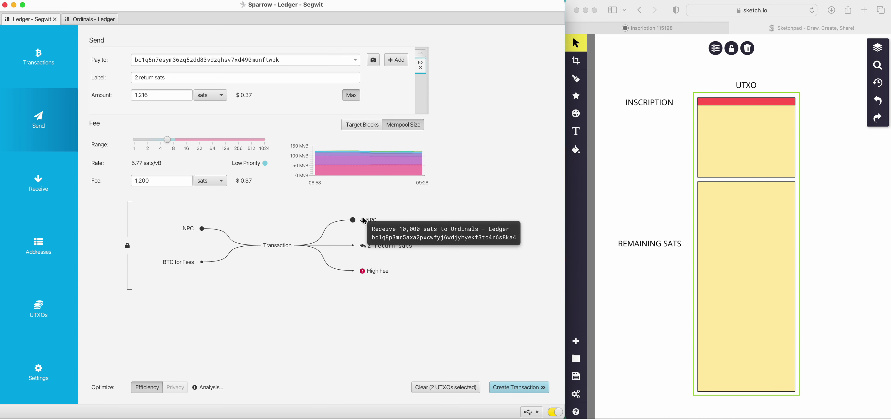
{"action": "mouse_move", "coordinate": [382, 250]}
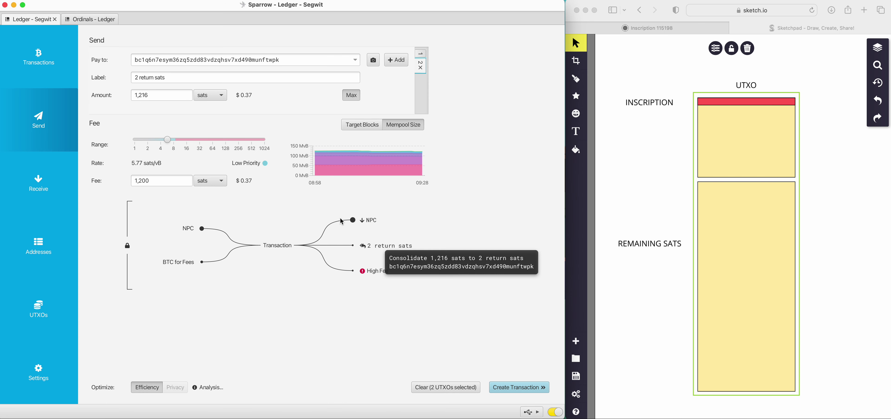
{"action": "left_click", "coordinate": [352, 99]}
{"action": "left_click", "coordinate": [352, 99]}
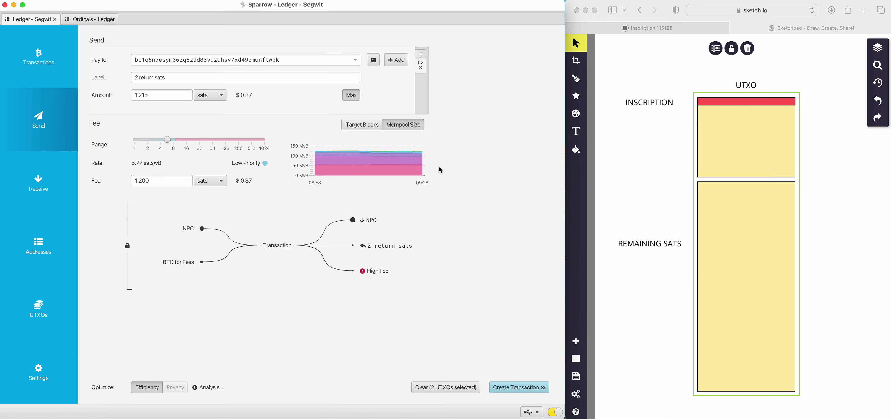
{"action": "left_click", "coordinate": [518, 387]}
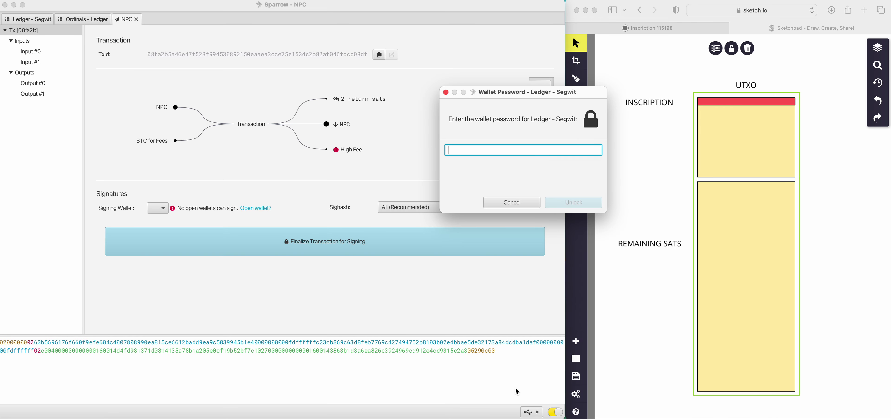
Dismiss the password prompt, check the transaction's output order, and close it
{"action": "left_click", "coordinate": [503, 203]}
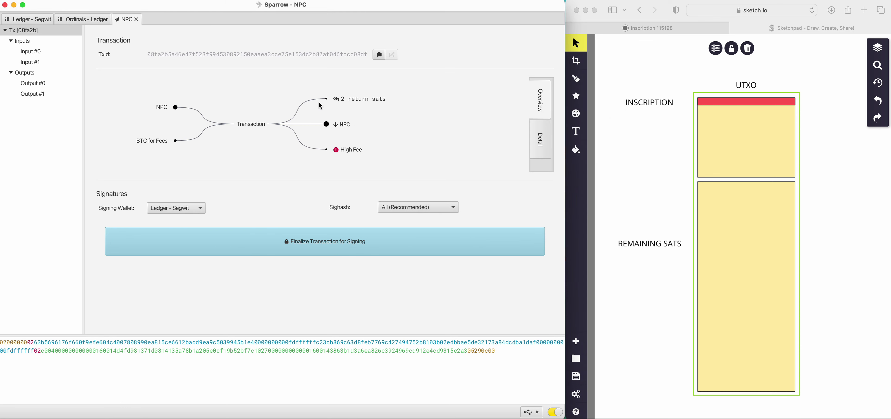
{"action": "mouse_move", "coordinate": [359, 103]}
{"action": "mouse_move", "coordinate": [162, 108]}
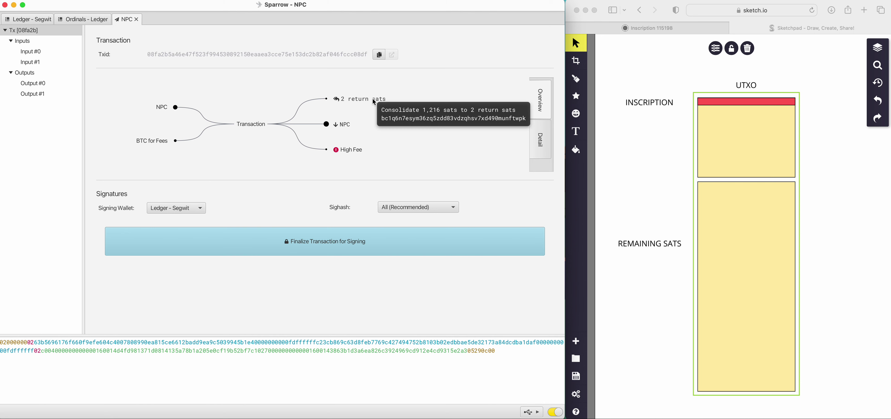
{"action": "left_click", "coordinate": [137, 19]}
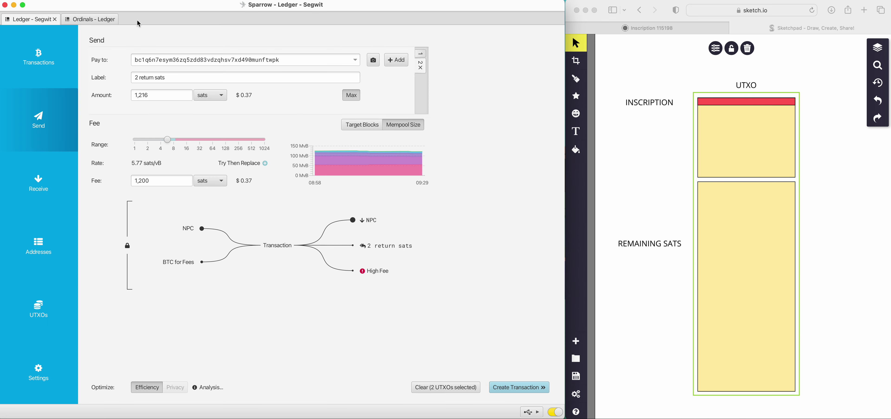
Recreate the transaction repeatedly until the 10,000-sat NPC output is listed first
{"action": "left_click", "coordinate": [507, 387]}
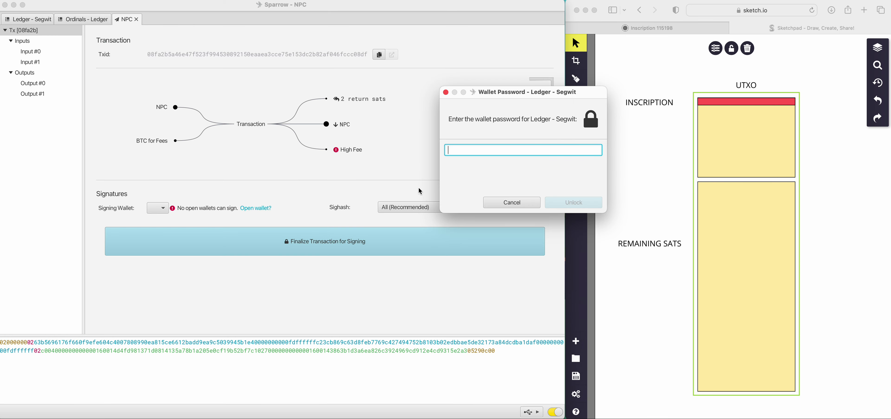
{"action": "left_click", "coordinate": [503, 202]}
{"action": "left_click", "coordinate": [137, 20]}
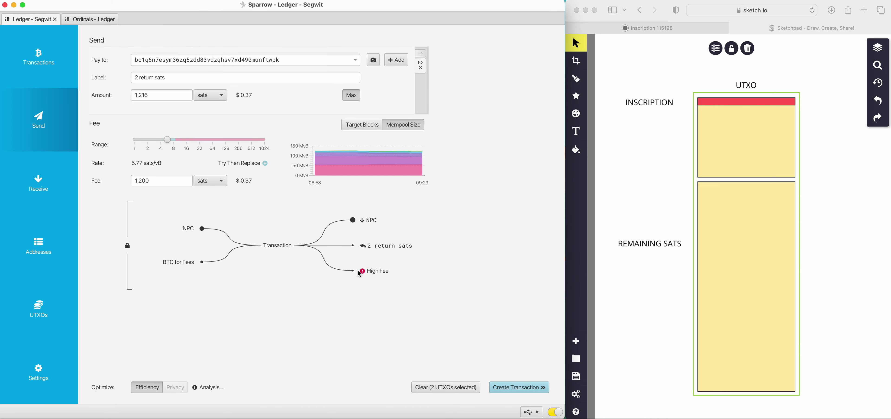
{"action": "left_click", "coordinate": [516, 392]}
{"action": "left_click", "coordinate": [508, 203]}
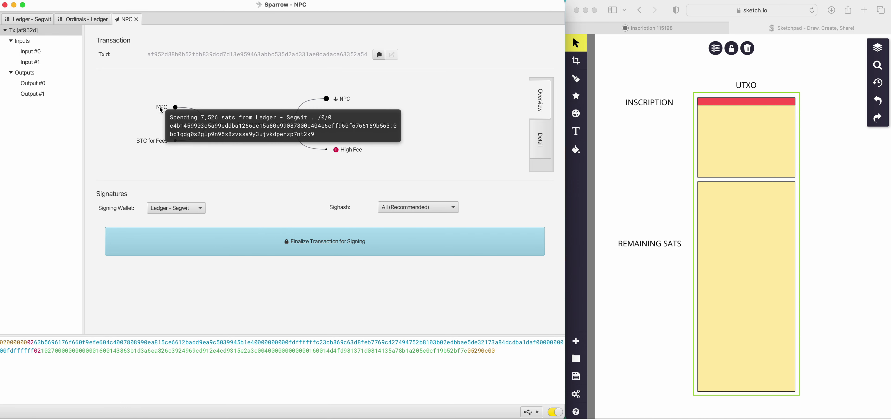
{"action": "left_click", "coordinate": [649, 28]}
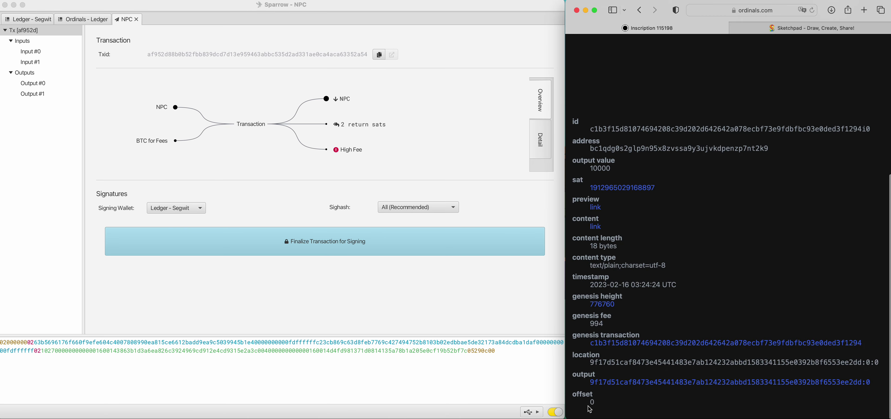
{"action": "left_click", "coordinate": [815, 28]}
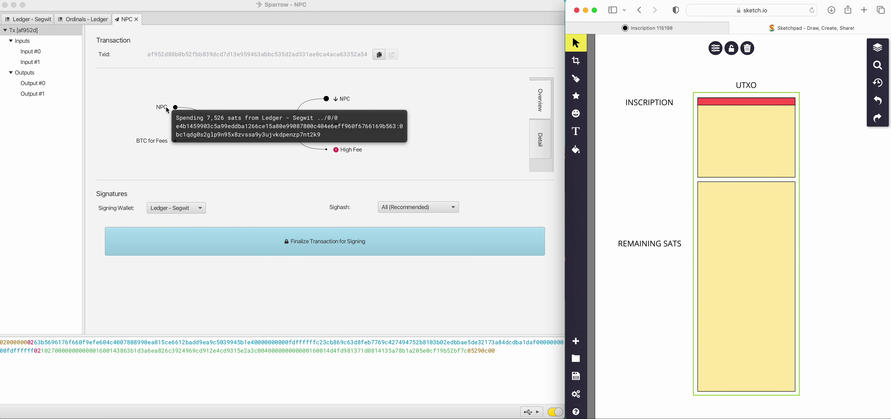
{"action": "mouse_move", "coordinate": [155, 142]}
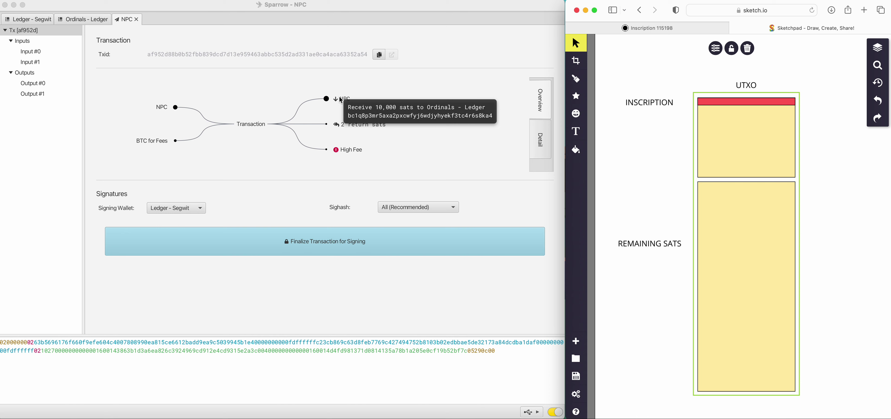
{"action": "mouse_move", "coordinate": [363, 127]}
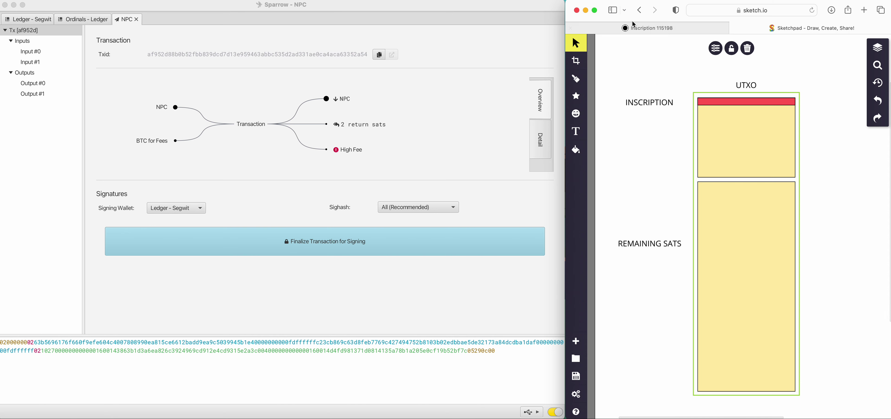
Go from Inscription 115198 back to its 10,000-sat output page, then return to the UTXO sketch
{"action": "left_click", "coordinate": [649, 28]}
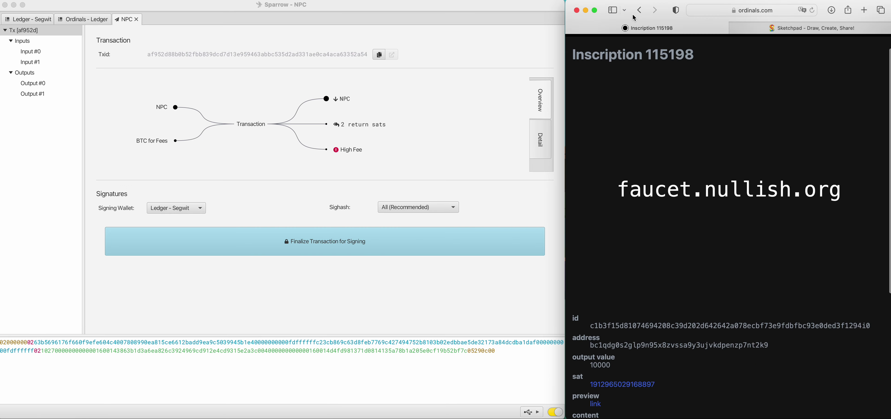
{"action": "left_click", "coordinate": [639, 10]}
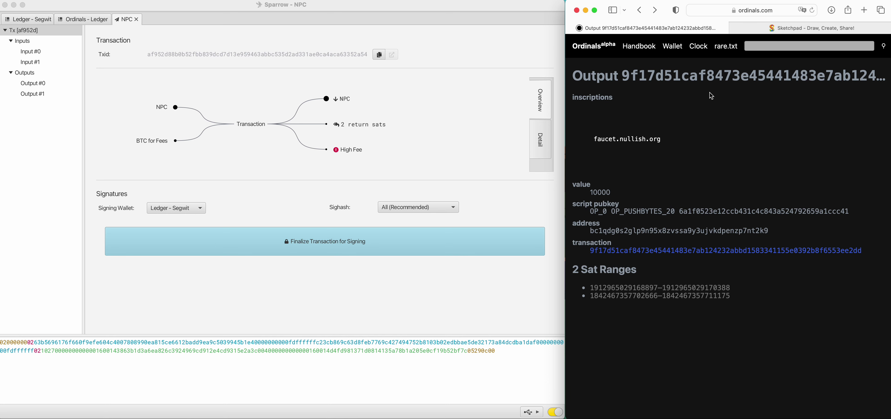
{"action": "left_click", "coordinate": [778, 28]}
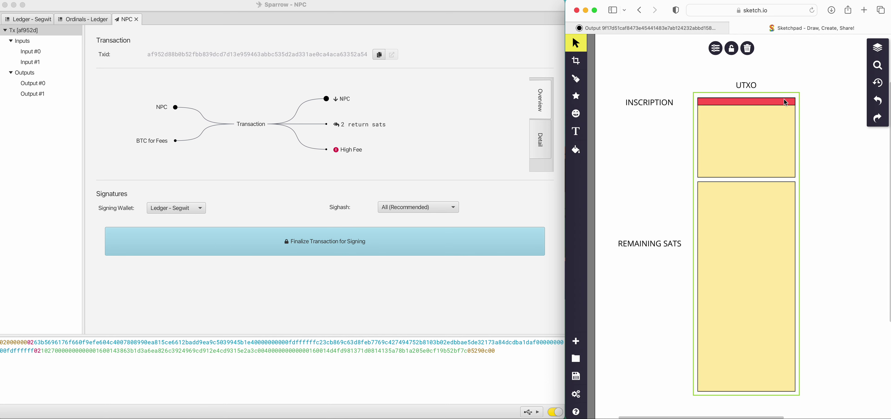